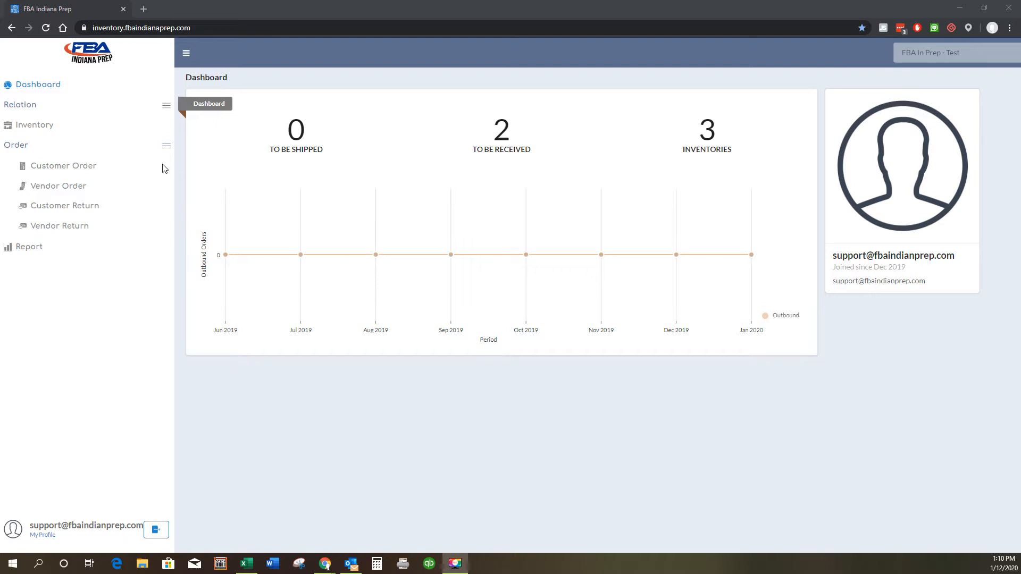
- Review the Amazon FBA customer's details and the fields available in its edit form
left_click(18, 105)
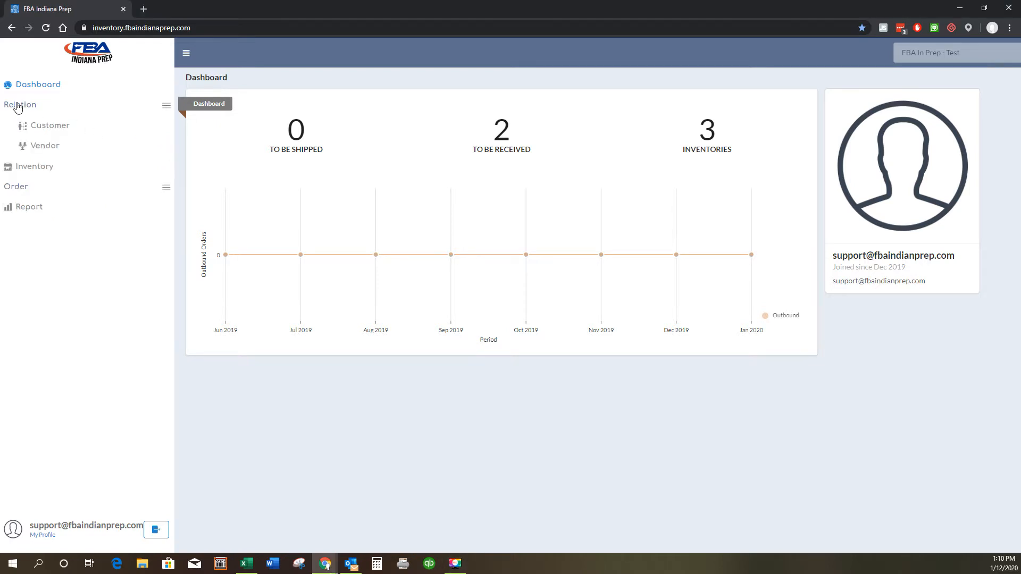
left_click(55, 131)
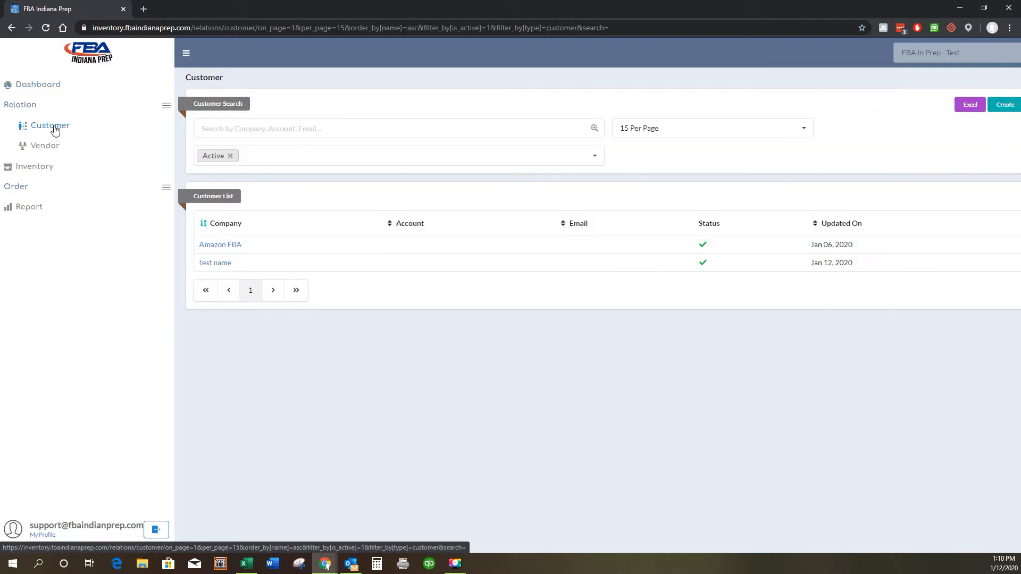
left_click(221, 249)
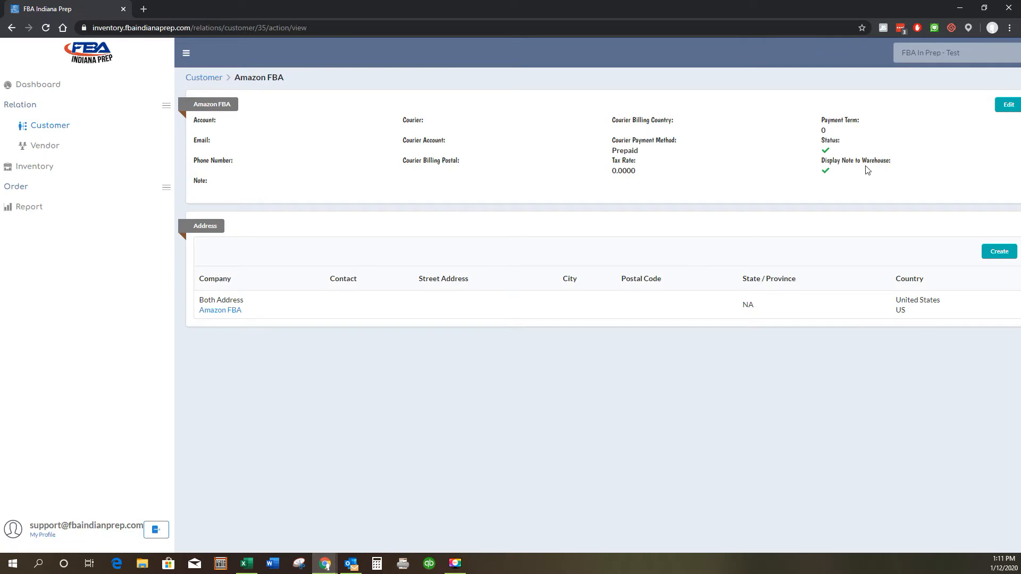
left_click(1008, 105)
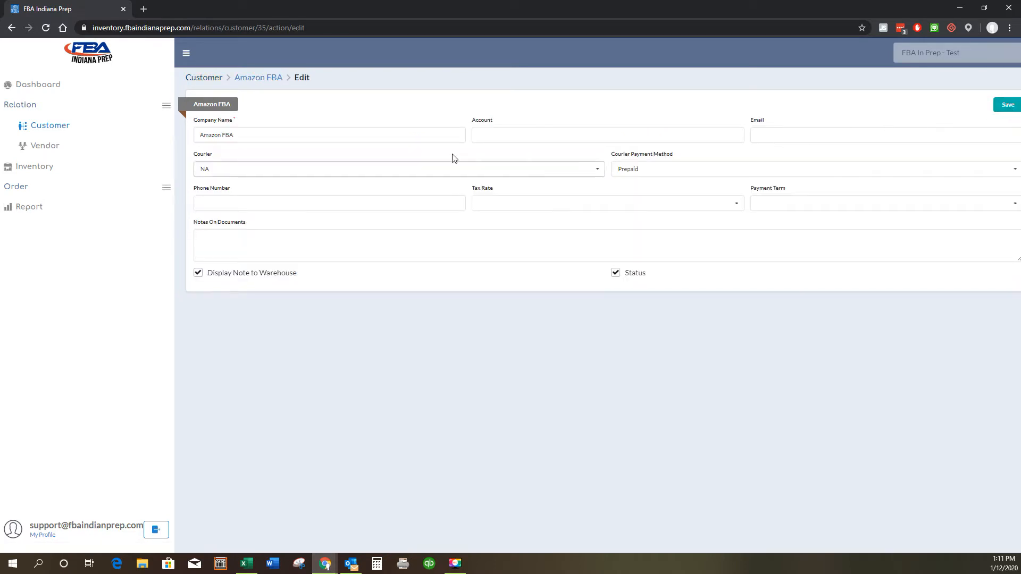
left_click(230, 135)
triple_click(230, 135)
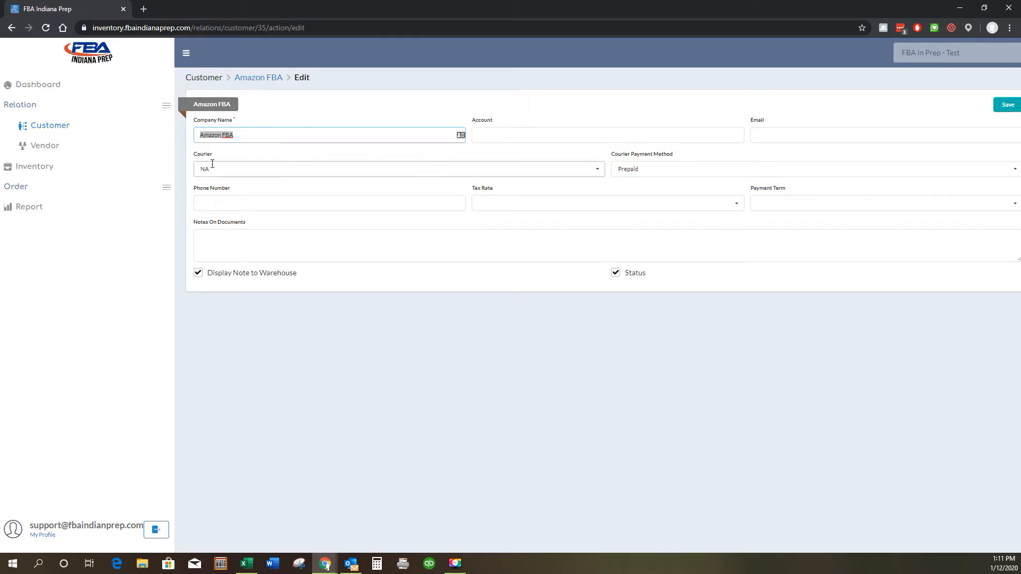
left_click(56, 128)
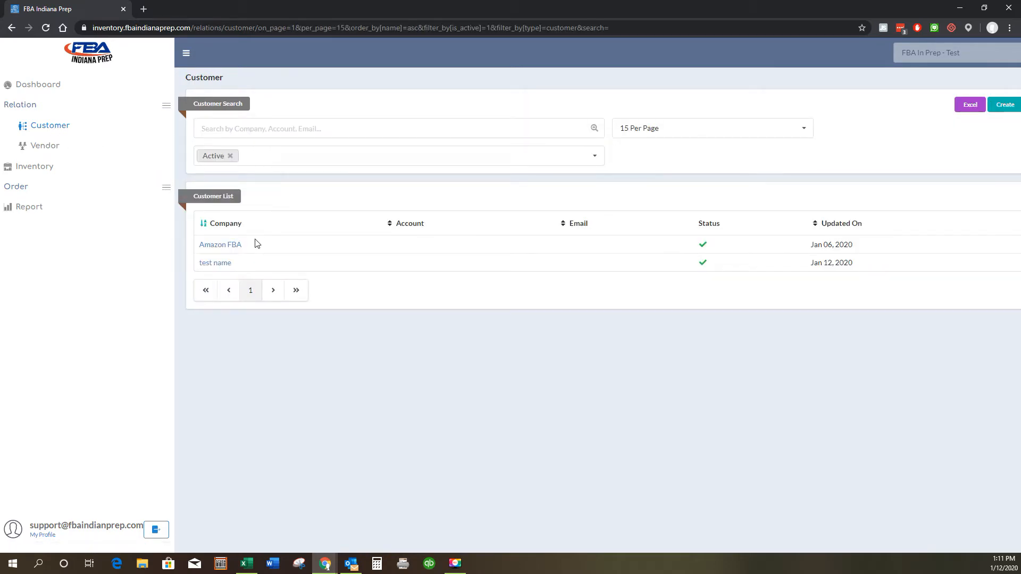
left_click(221, 245)
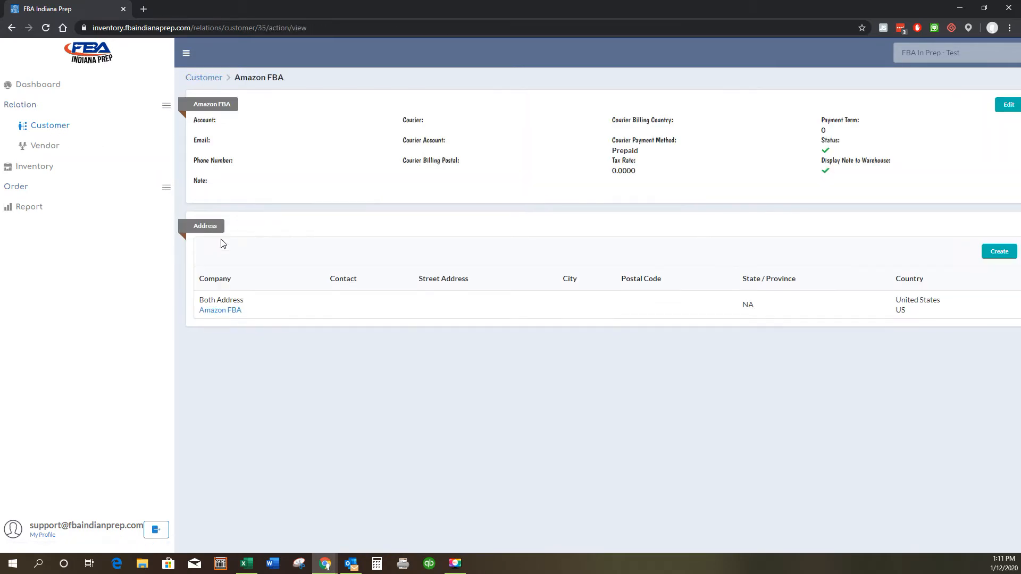
- Create and save a new customer with the company name "test customer"
left_click(37, 129)
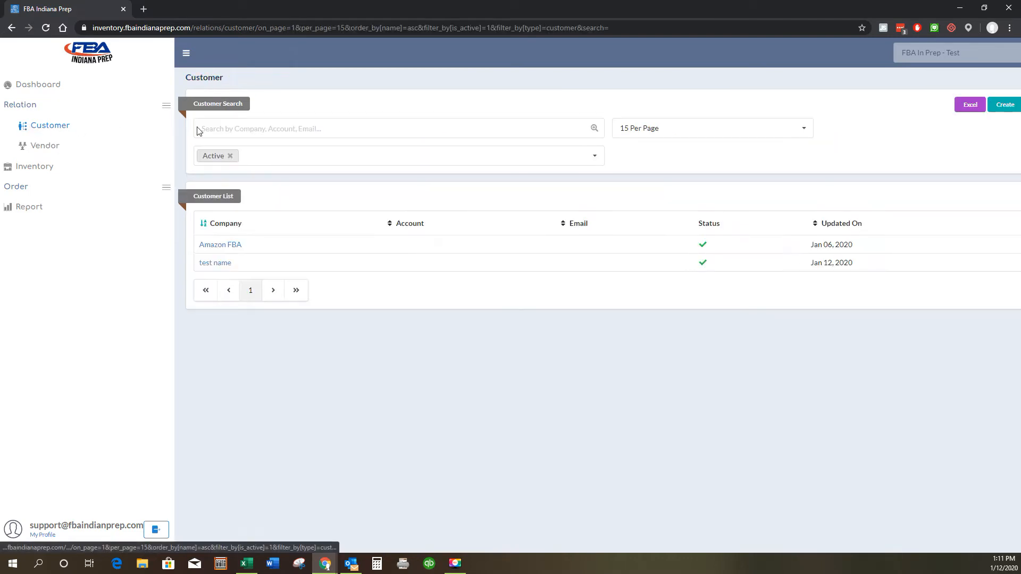
left_click(988, 105)
left_click(253, 131)
type("test customer")
key("Tab")
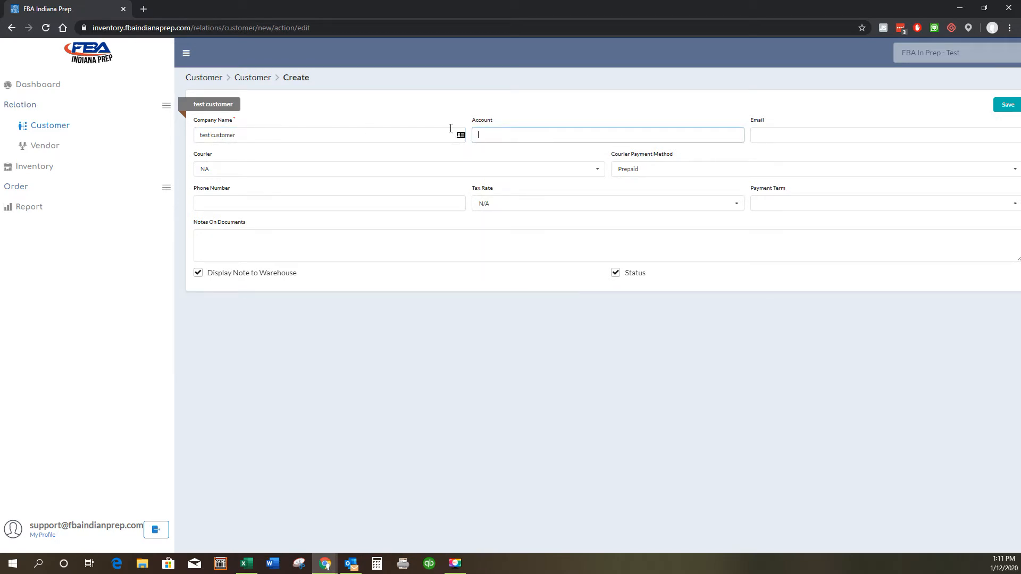
left_click(1002, 107)
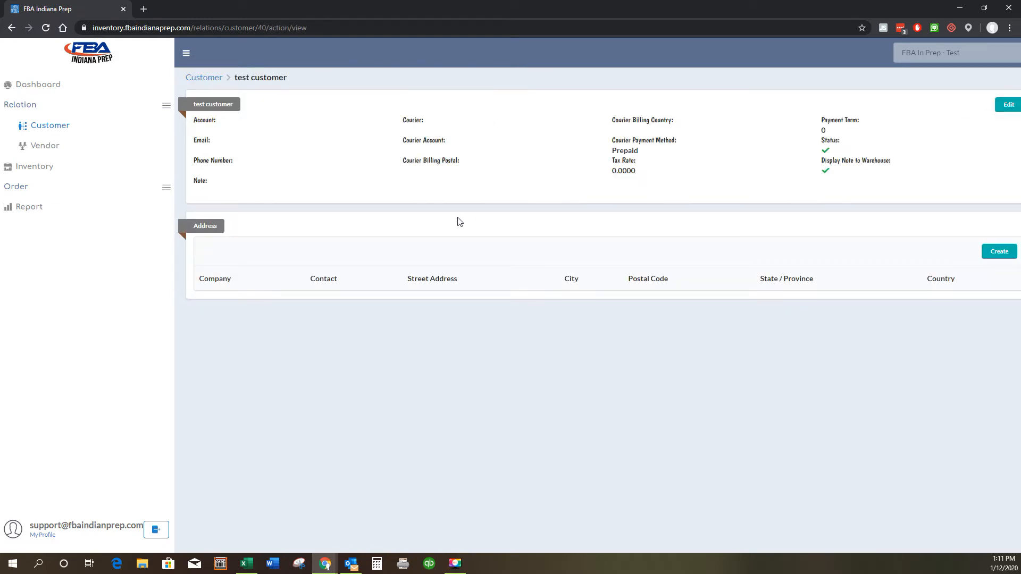
- Add a Billing and Shipping address with company name "test cost" to the new customer, and return to the customer list
left_click(1000, 252)
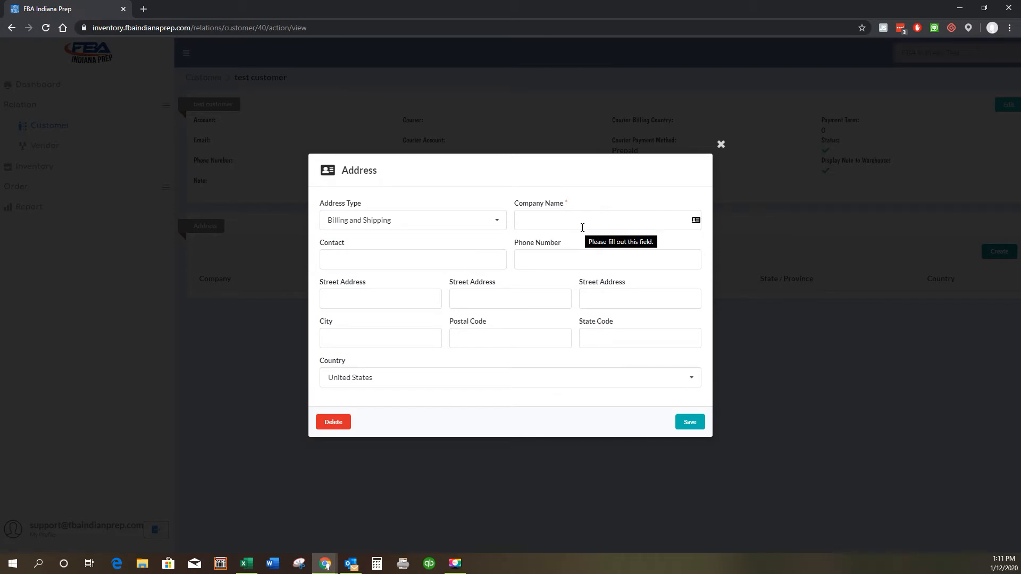
left_click(589, 222)
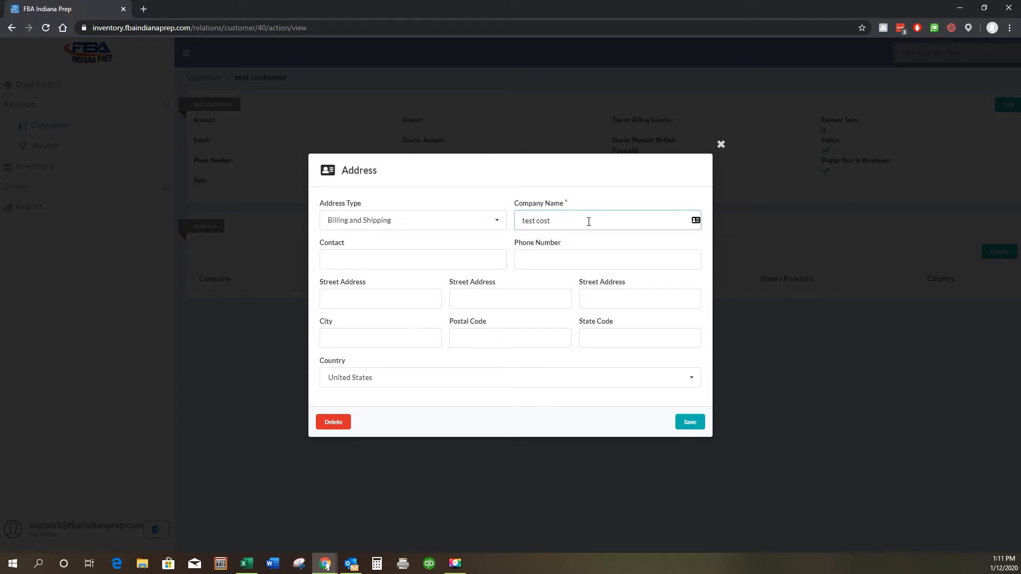
left_click(684, 422)
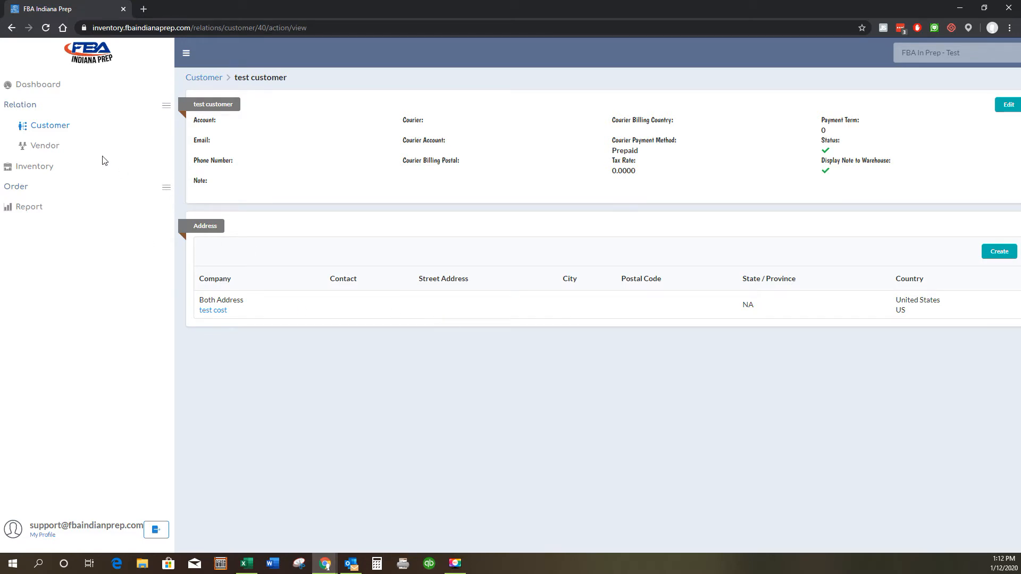
left_click(68, 133)
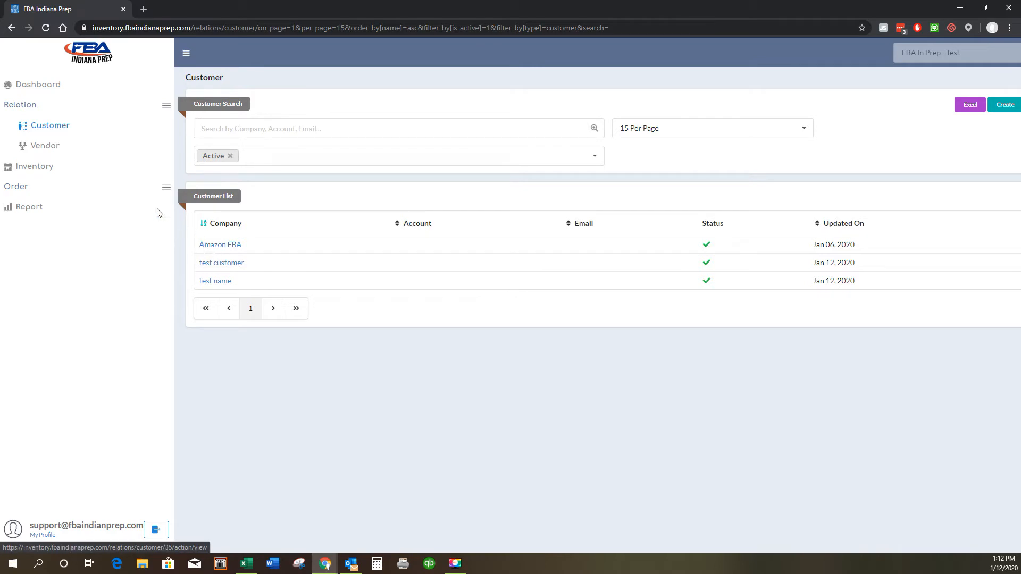
- Open the Demo Vendor record for editing, review its company name and save the record
left_click(40, 151)
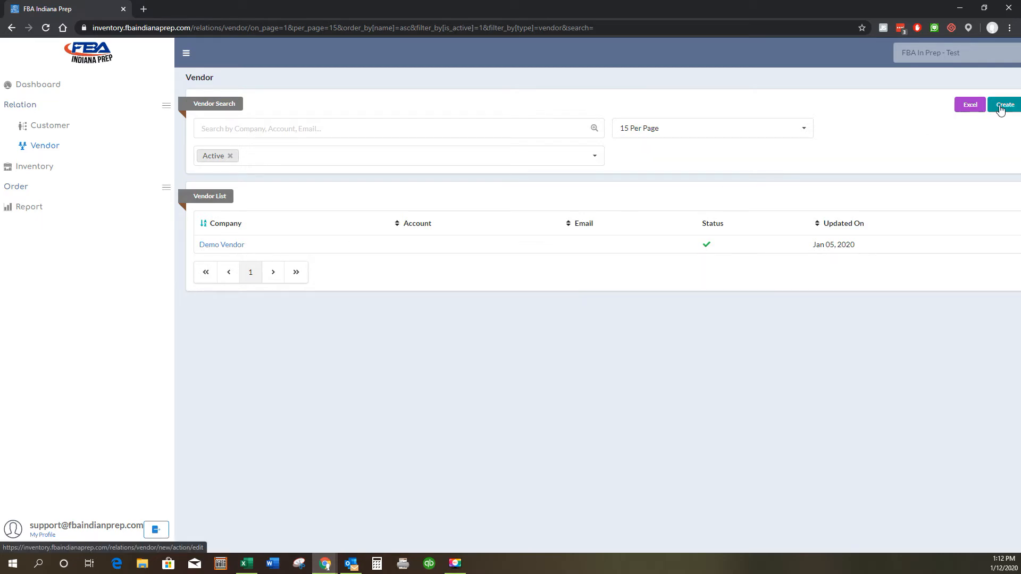
left_click(223, 244)
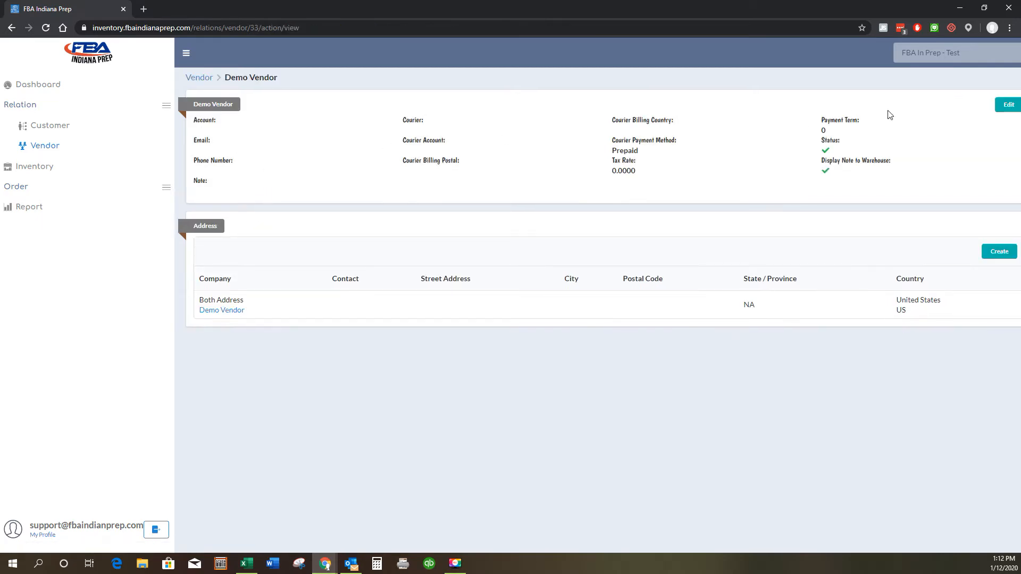
left_click(1007, 105)
triple_click(268, 135)
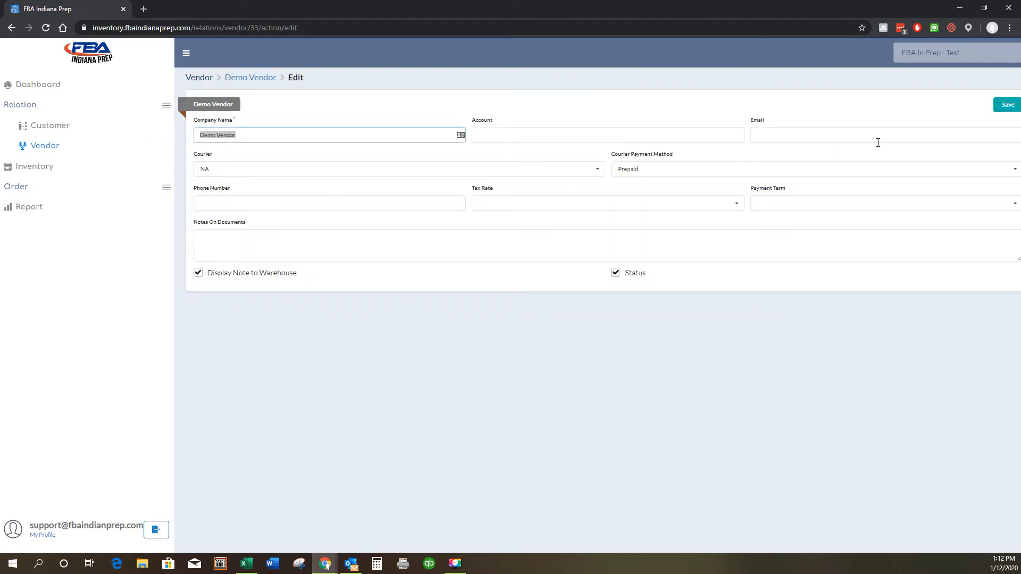
left_click(996, 109)
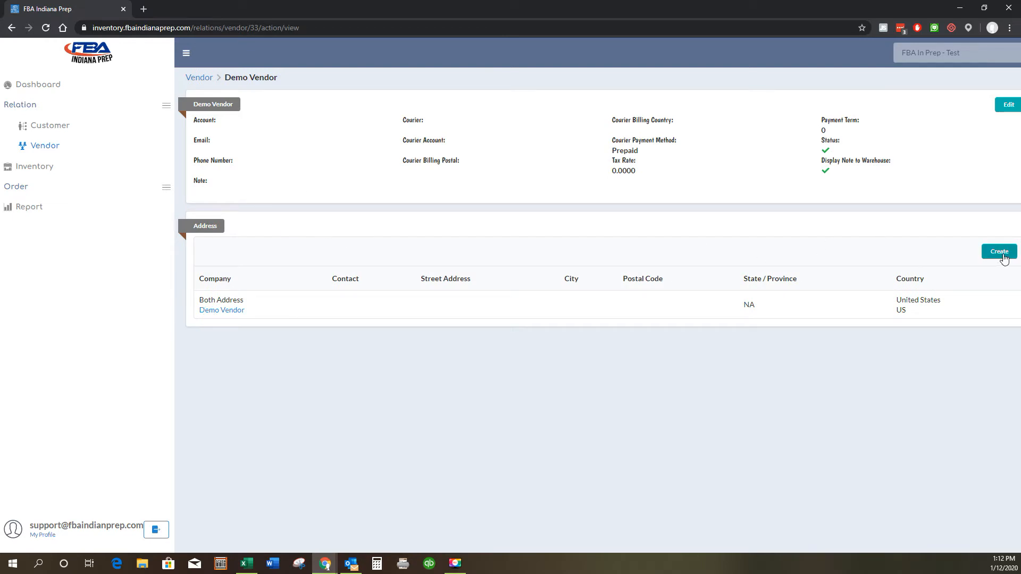
- Inspect the Demo Vendor's existing address entry and its company name, then close it
left_click(235, 311)
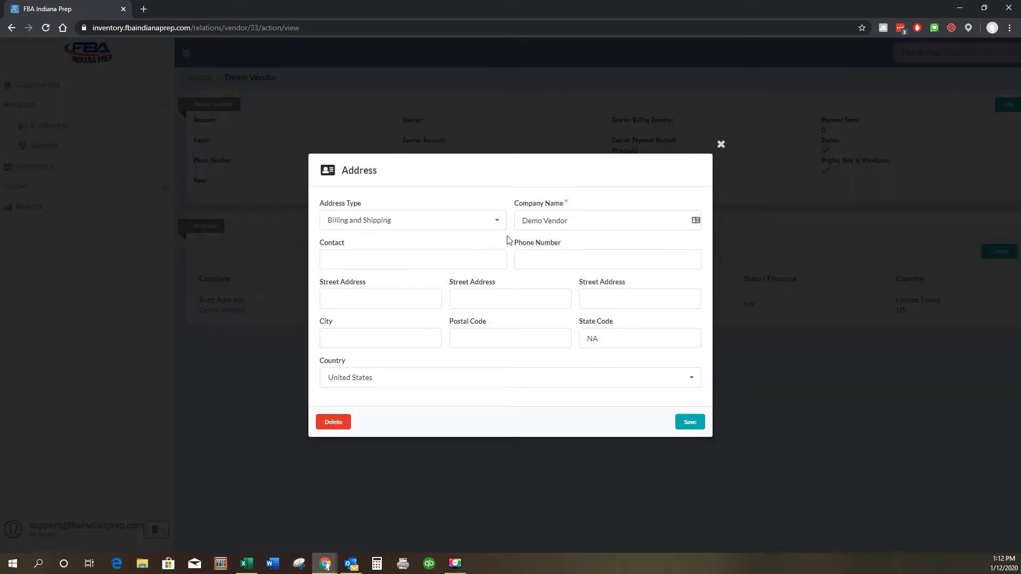
left_click(591, 223)
key("ctrl+a")
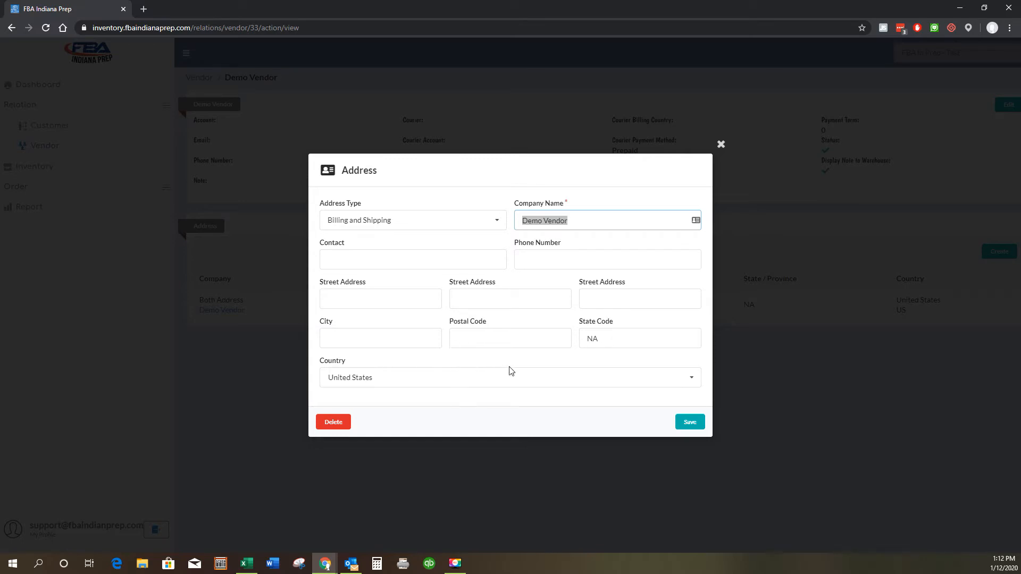
left_click(721, 145)
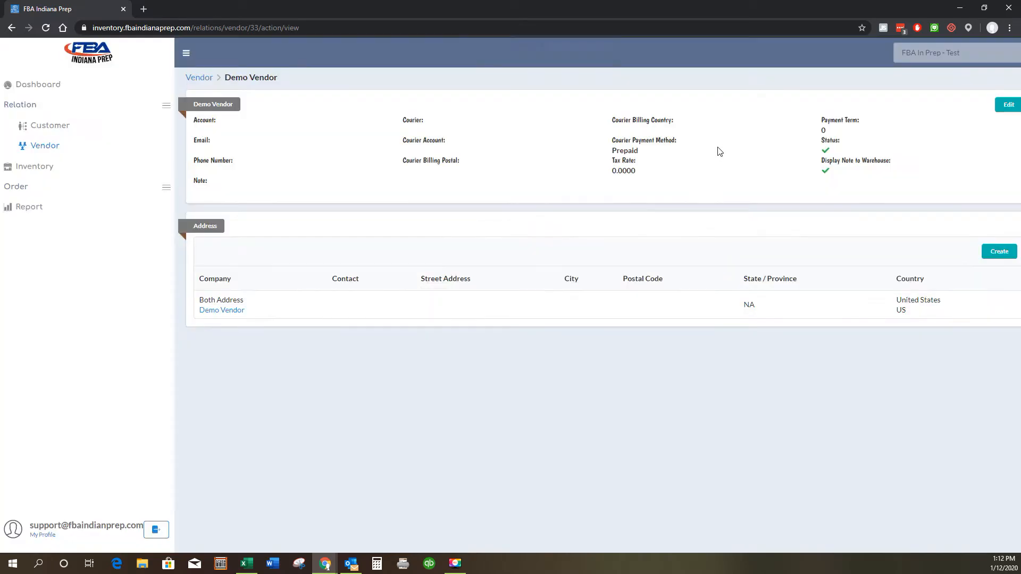
- Start a new inventory item with SKU "MSKU", UPC "FNSKU" and name "Amazon Title"
left_click(31, 106)
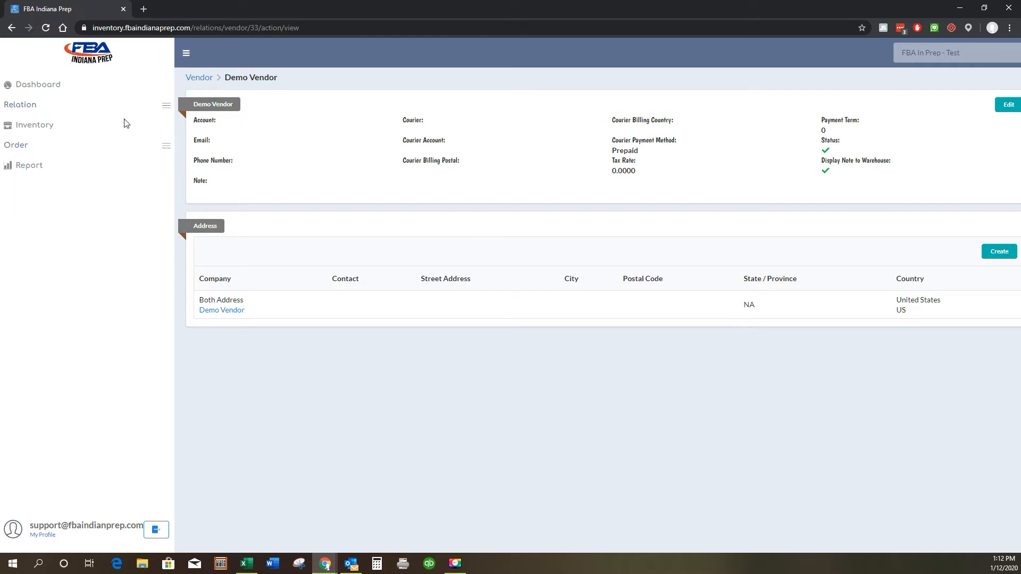
left_click(32, 128)
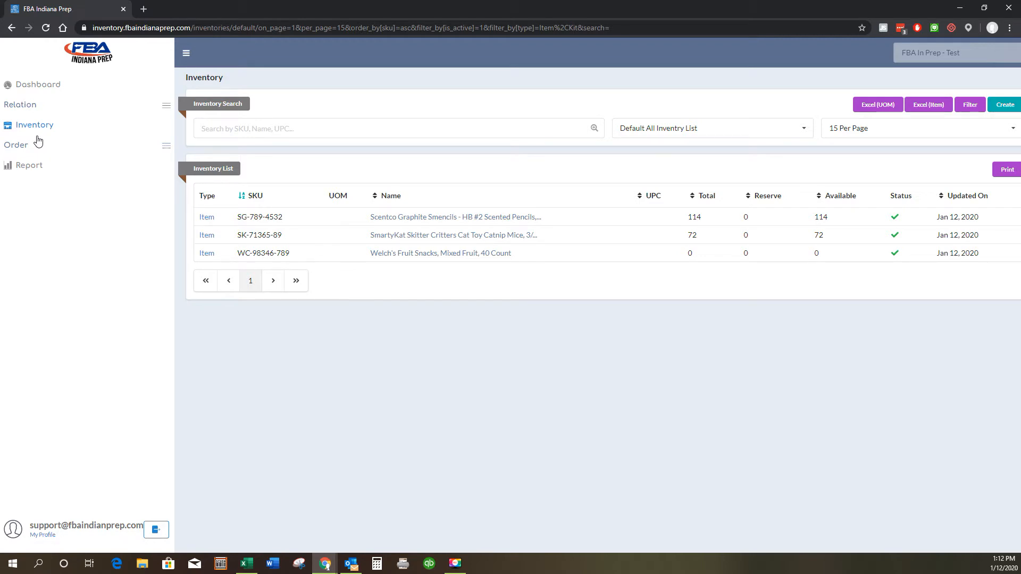
left_click(1007, 106)
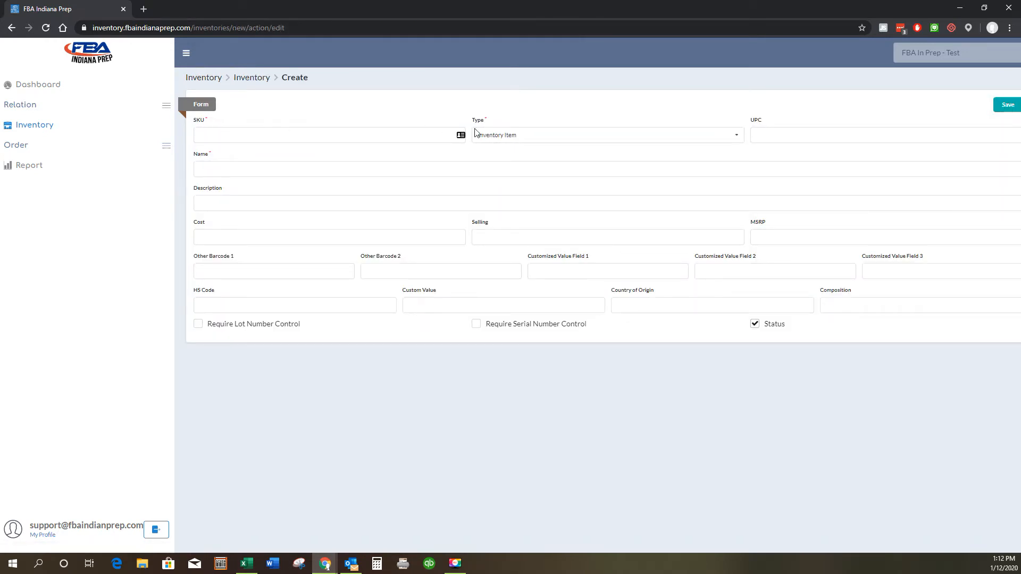
left_click(216, 135)
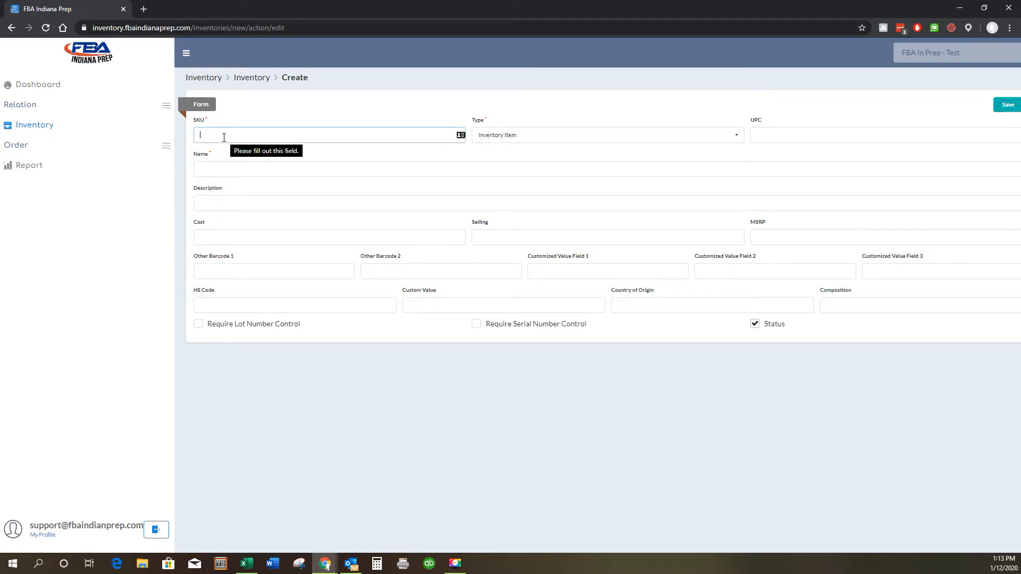
type("MSKU")
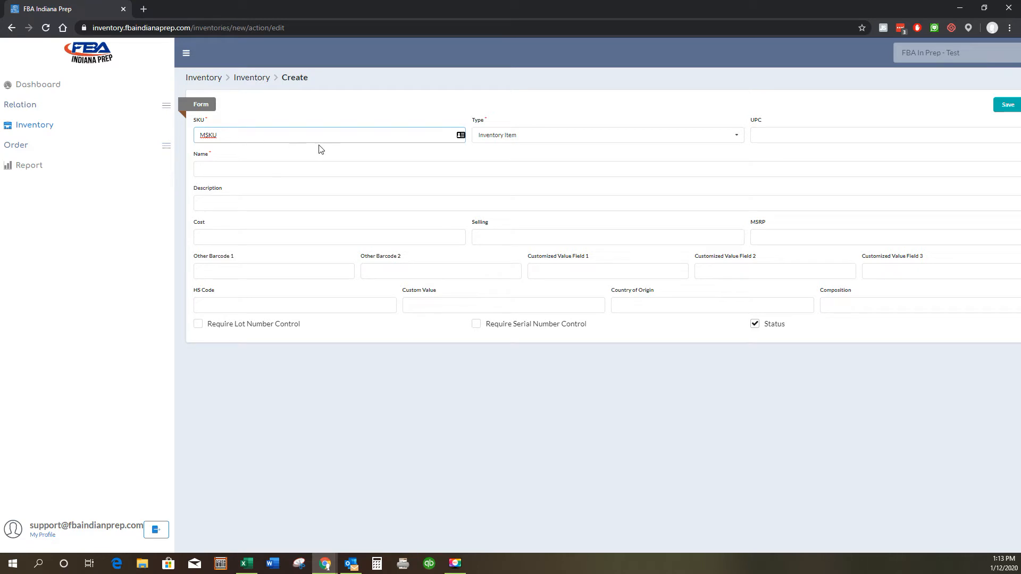
left_click(764, 135)
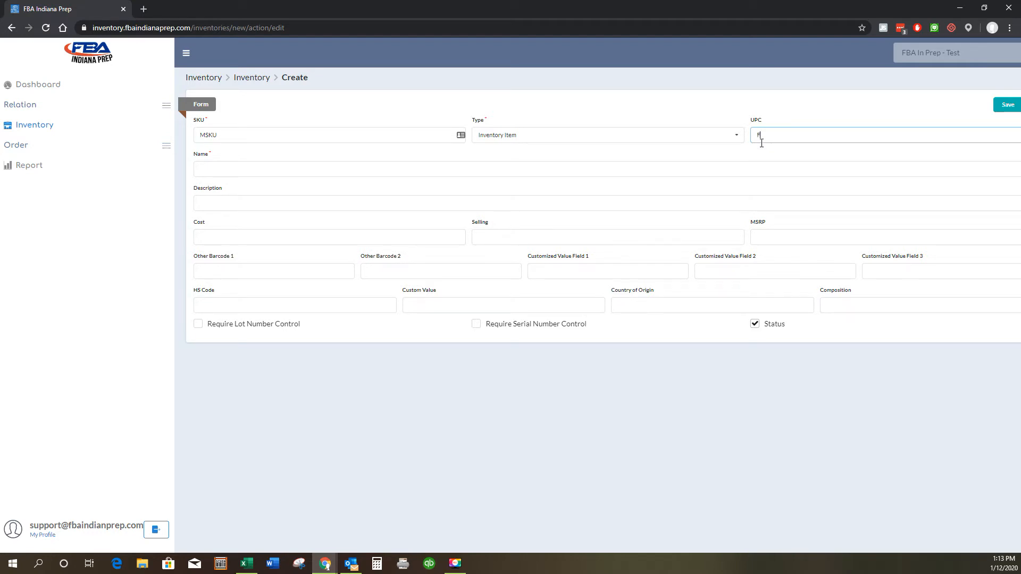
key("Tab")
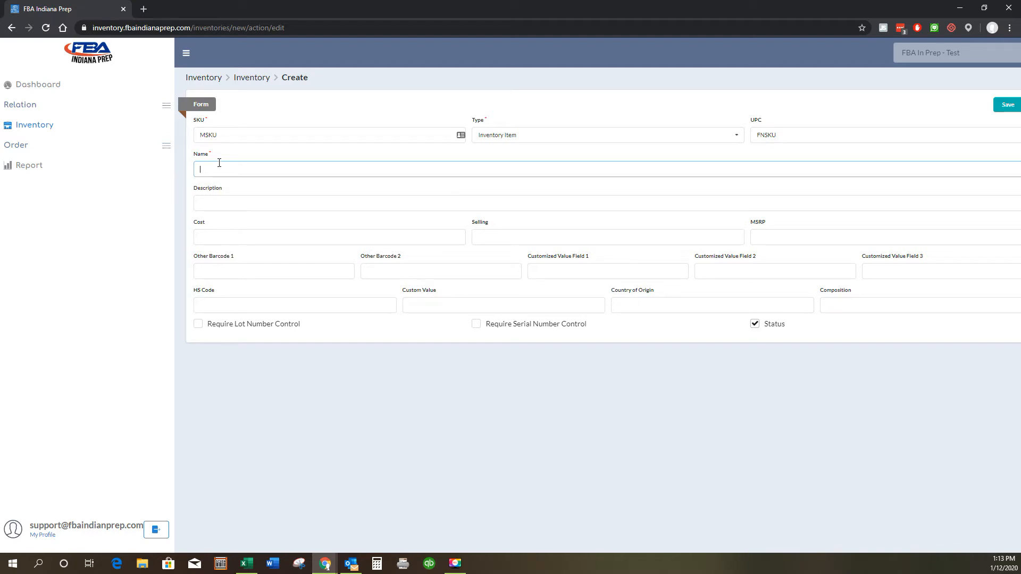
type("Amazon Title")
key("Tab")
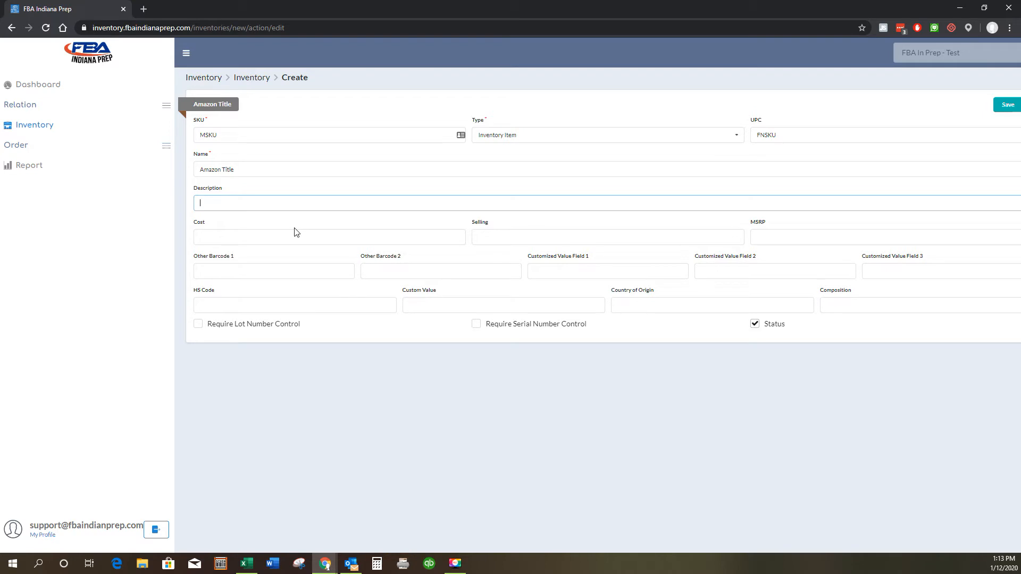
- Set the new item's Other Barcode 1 to "FNSKU" and Other Barcode 2 to "ASIN"
left_click(267, 272)
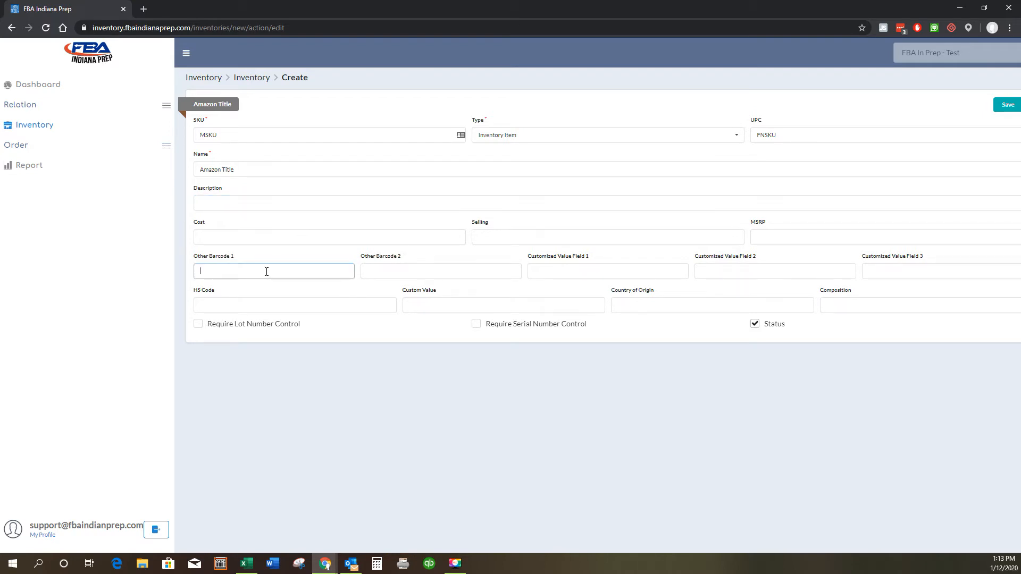
type("FNSKU")
key("Tab")
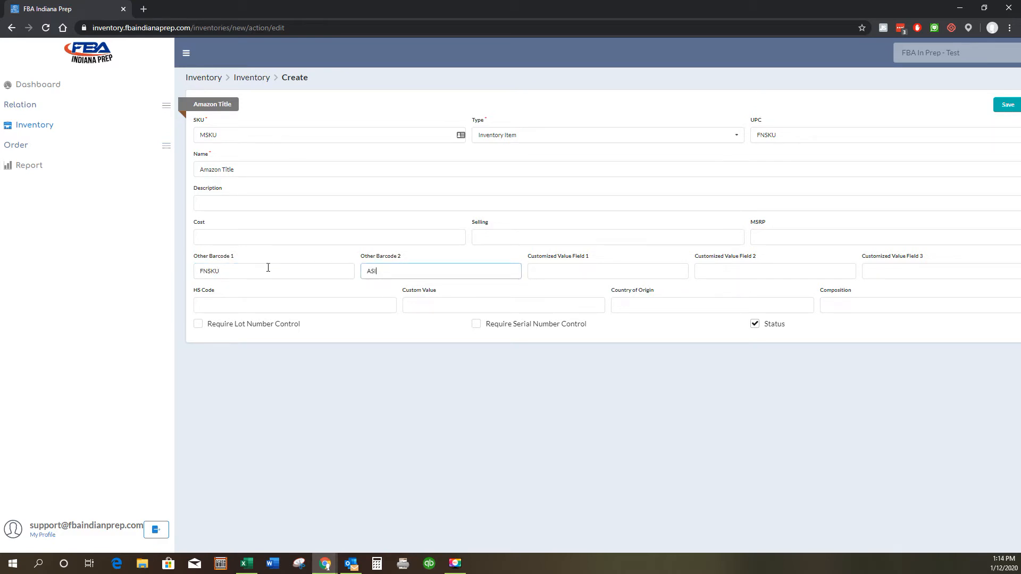
key("Tab")
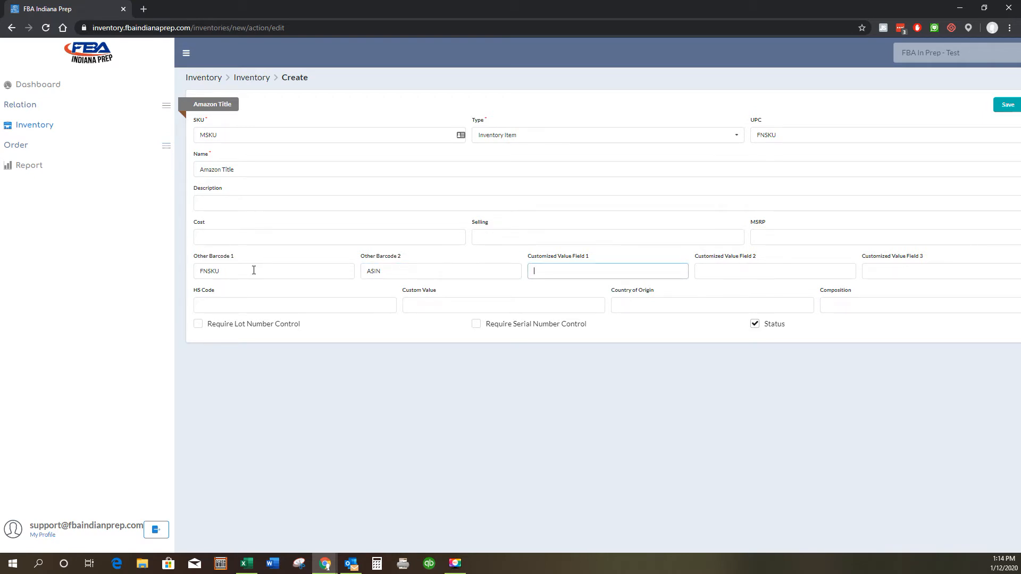
left_click(283, 274)
left_click(395, 275)
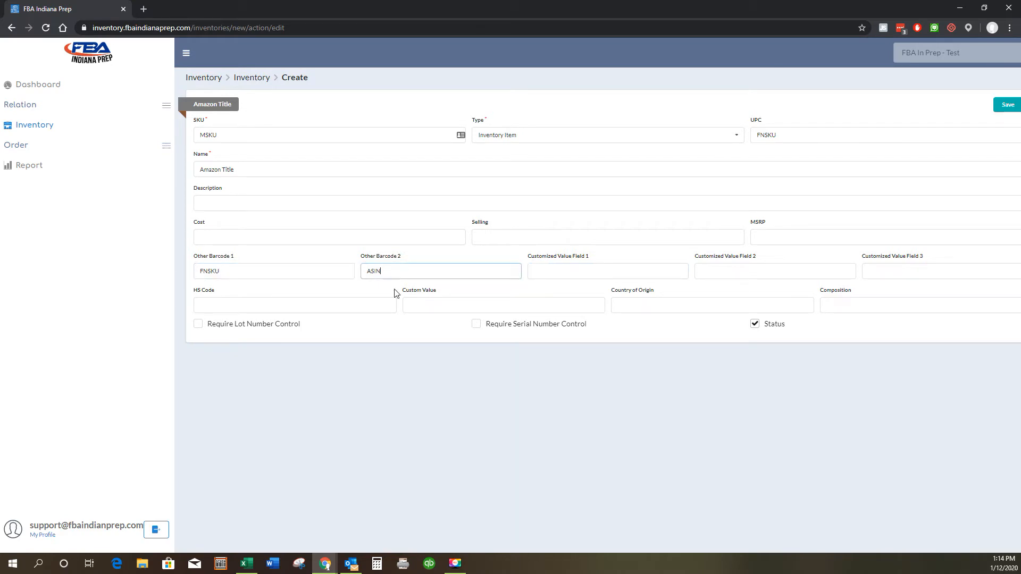
left_click(554, 268)
left_click(766, 272)
left_click(872, 271)
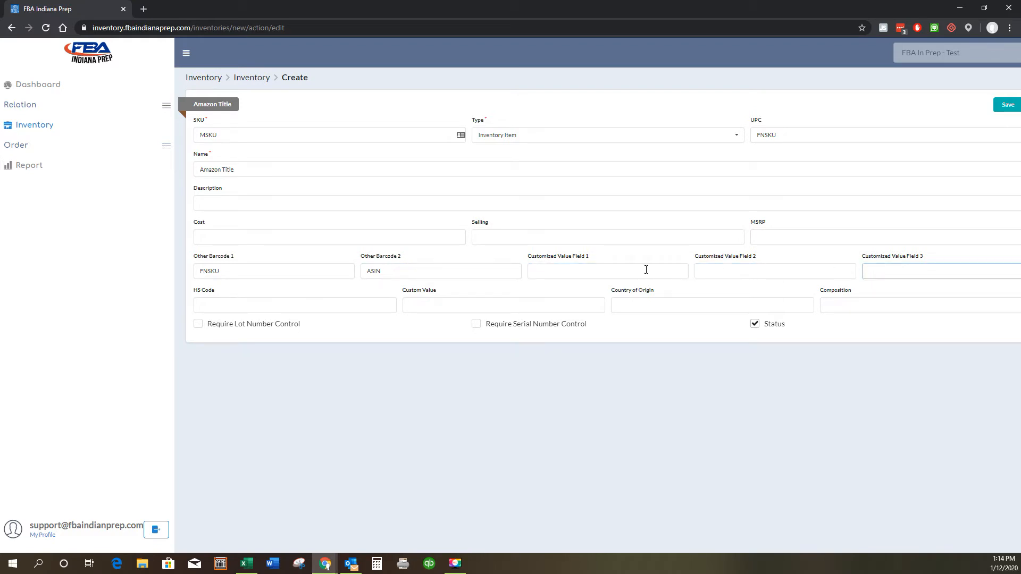
left_click(604, 271)
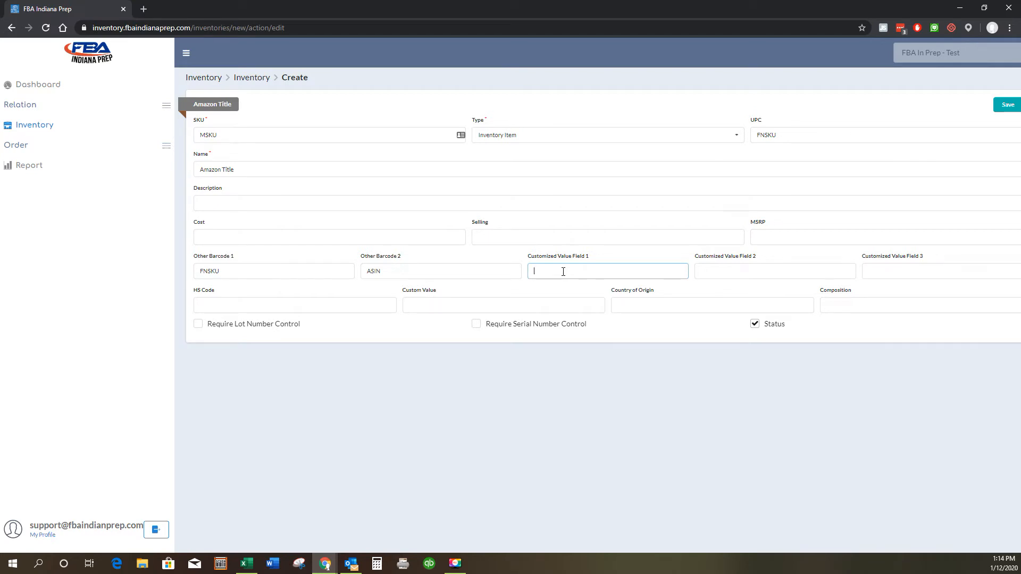
- Keep the new MSKU item's status active without lot number control and save the item
left_click(346, 219)
left_click(198, 324)
left_click(755, 325)
left_click(755, 325)
left_click(1008, 104)
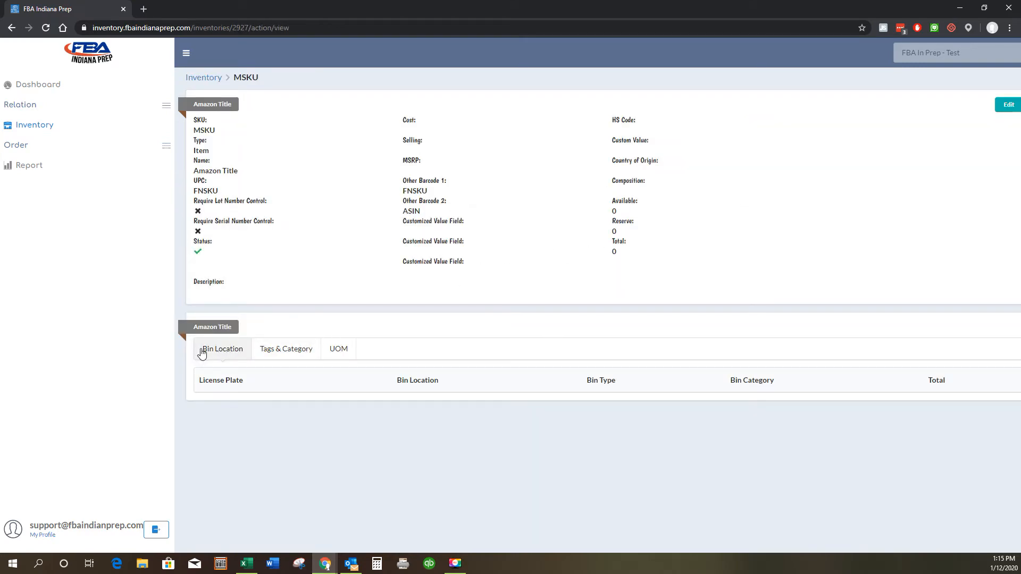
- Review the saved item's tags and category choices and its units of measure list
left_click(296, 355)
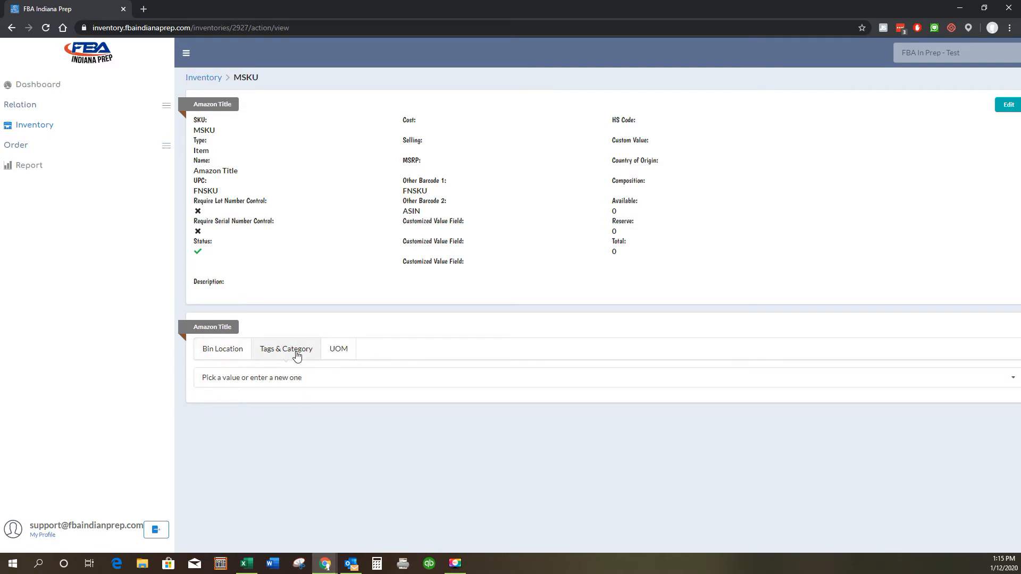
left_click(290, 379)
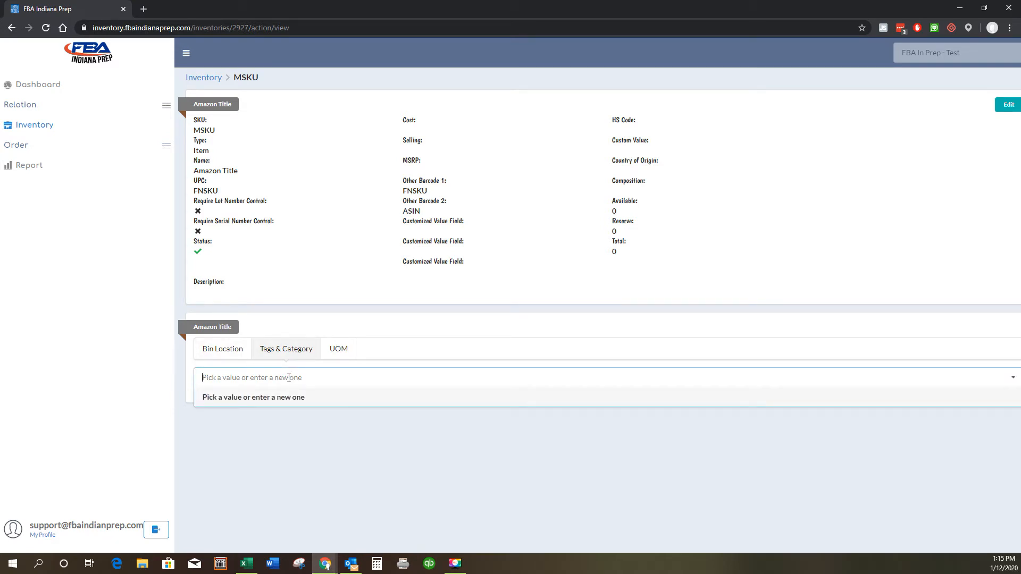
left_click(345, 350)
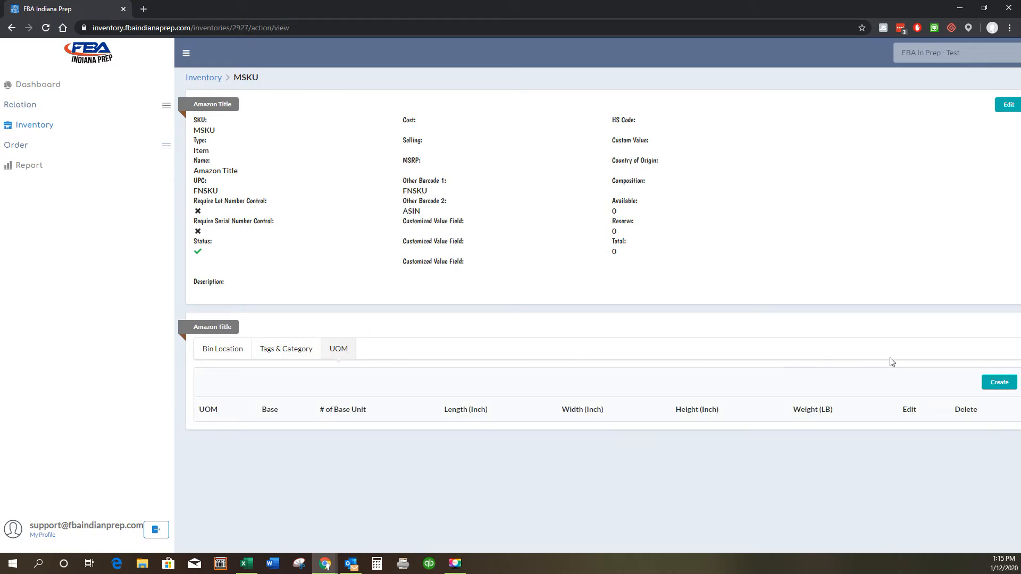
- Start a new unit of measure for the item as "Each" and mark it as the base unit
left_click(997, 385)
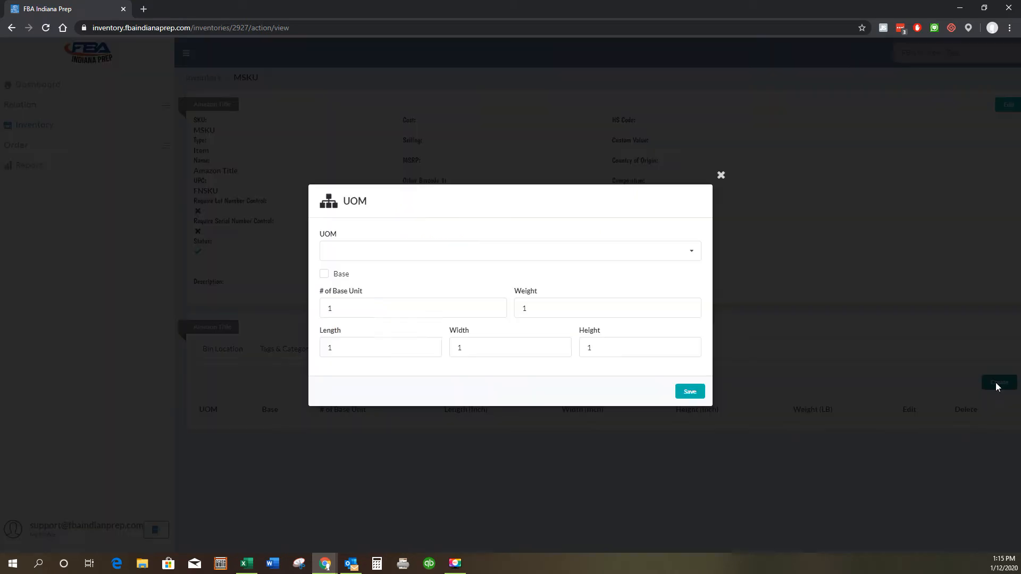
left_click(324, 275)
left_click(672, 254)
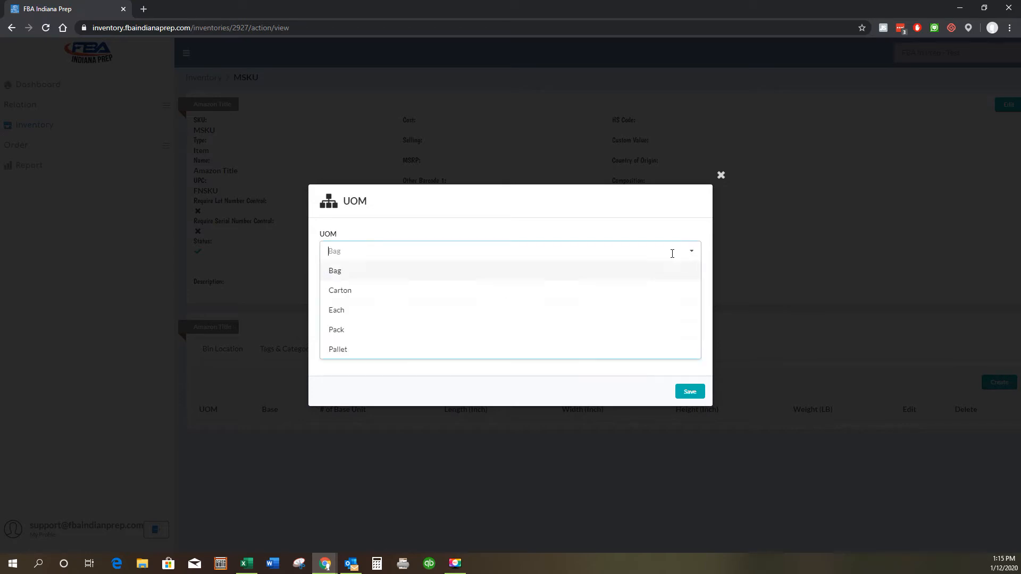
left_click(336, 311)
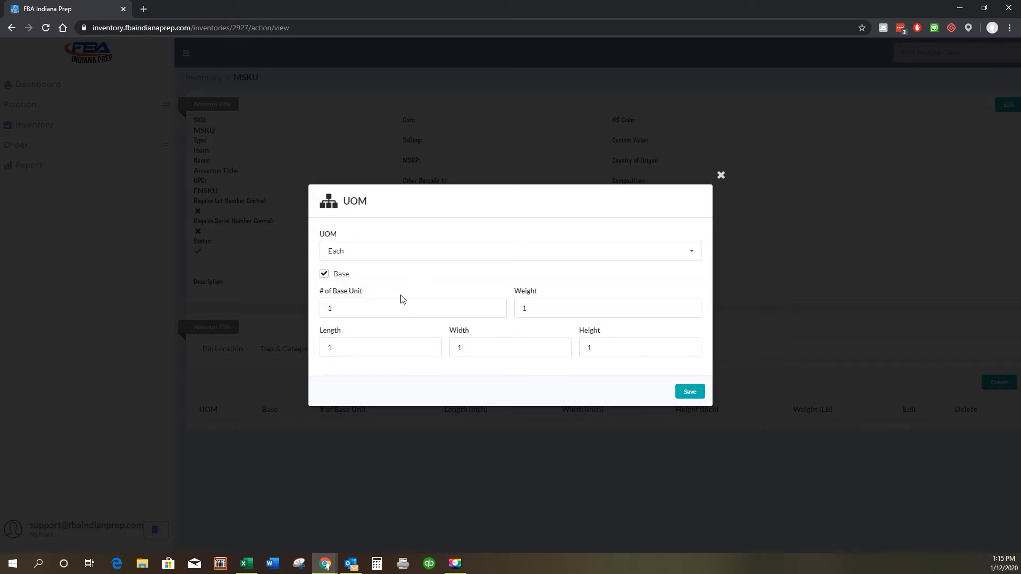
- Set the Each unit's weight to 5, length to 12, width to 10 and height to 8, and save it
left_click(389, 311)
left_click(529, 313)
scroll(576, 305, "up", 4)
key("Tab")
type("12")
key("Tab")
type("1")
key("Tab")
key("shift+Tab")
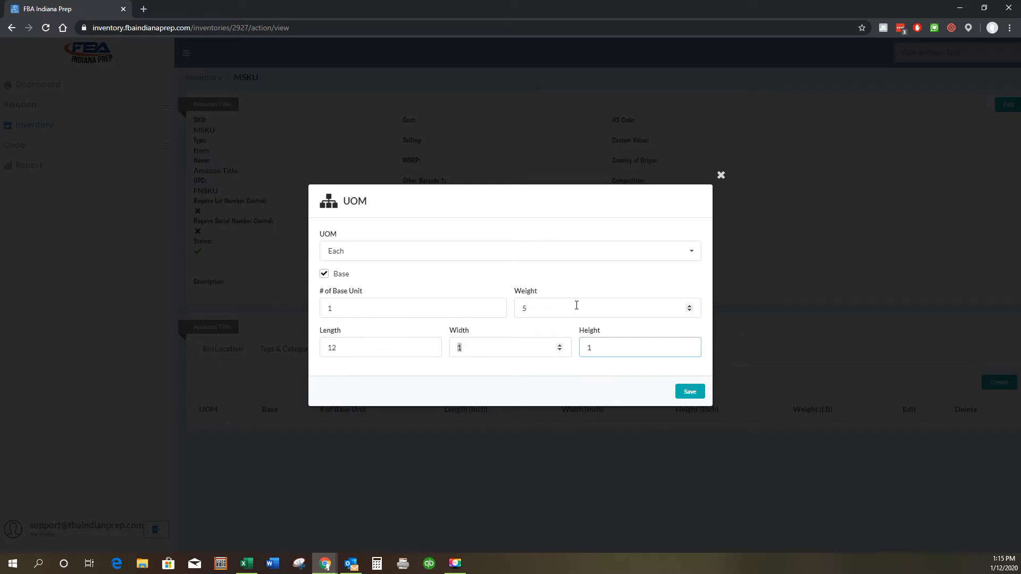
type("10")
key("Tab")
type("8")
left_click(690, 391)
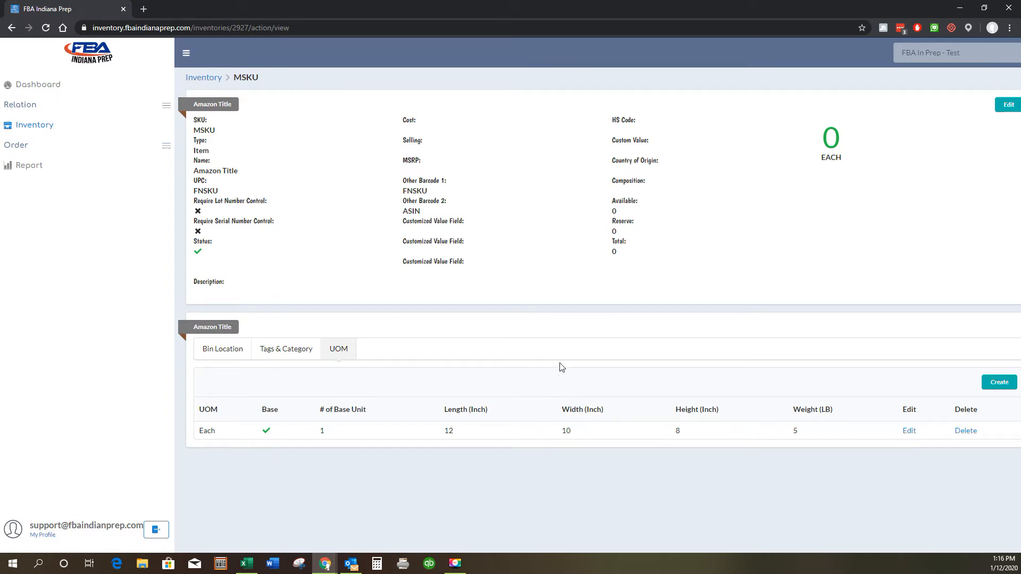
- Add a Carton unit of measure containing 12 base units to the item and save it
left_click(998, 384)
left_click(374, 254)
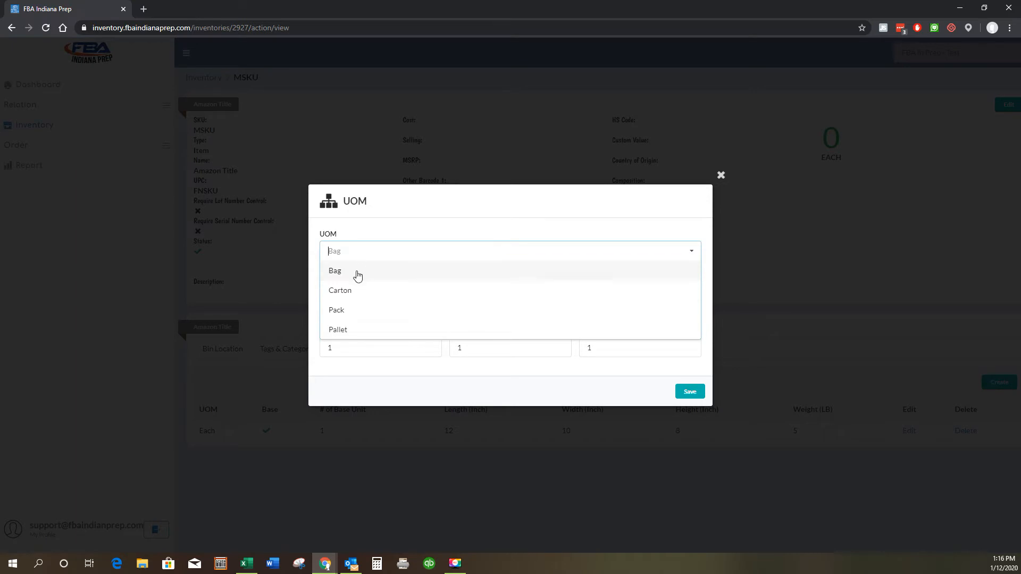
left_click(341, 291)
left_click(328, 307)
type("12")
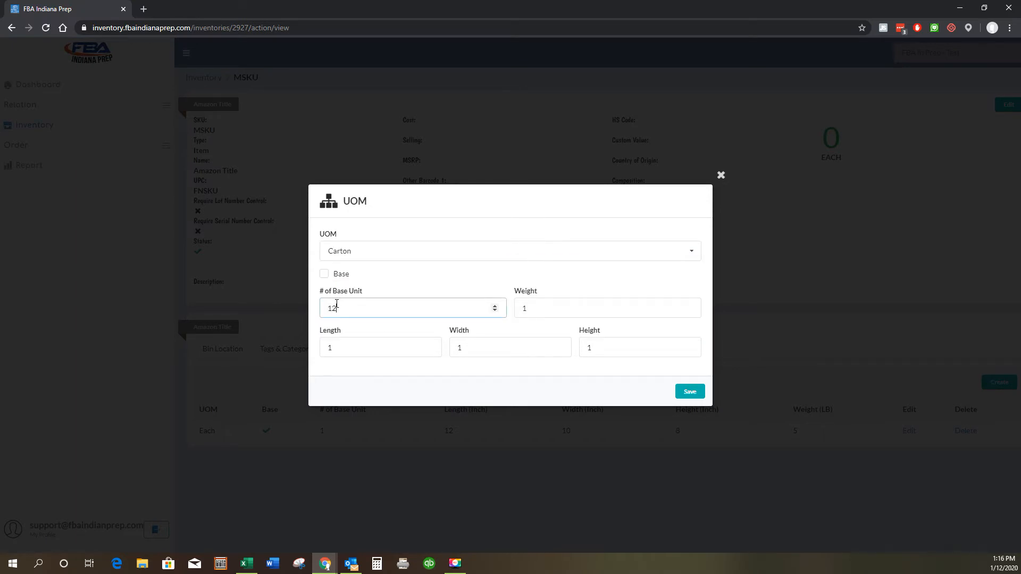
key("Tab")
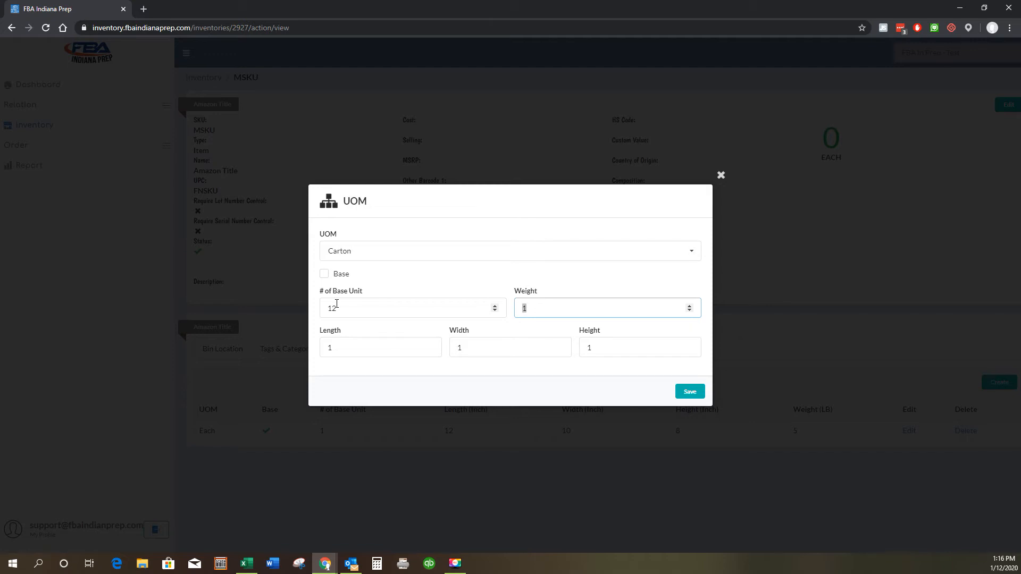
left_click(688, 392)
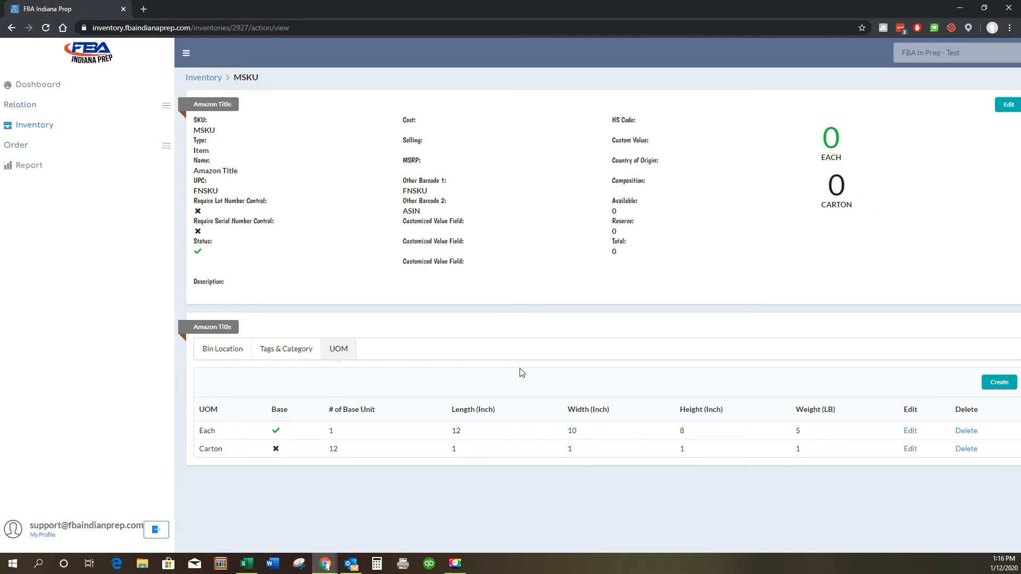
- Add a Pallet unit of measure containing 60 base units to the item and save it
left_click(988, 383)
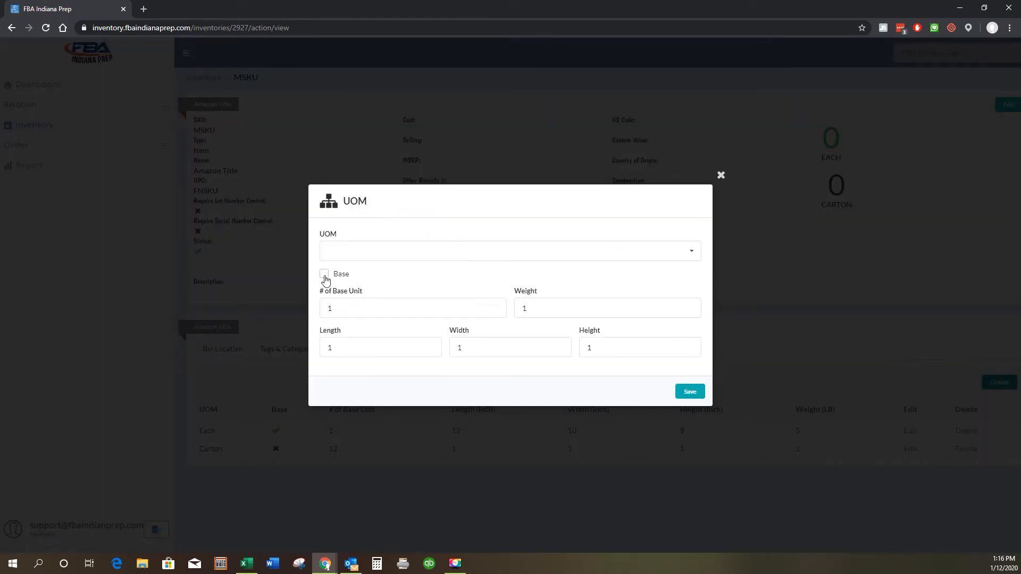
left_click(355, 251)
left_click(349, 310)
left_click_drag(352, 309, 317, 312)
type("60")
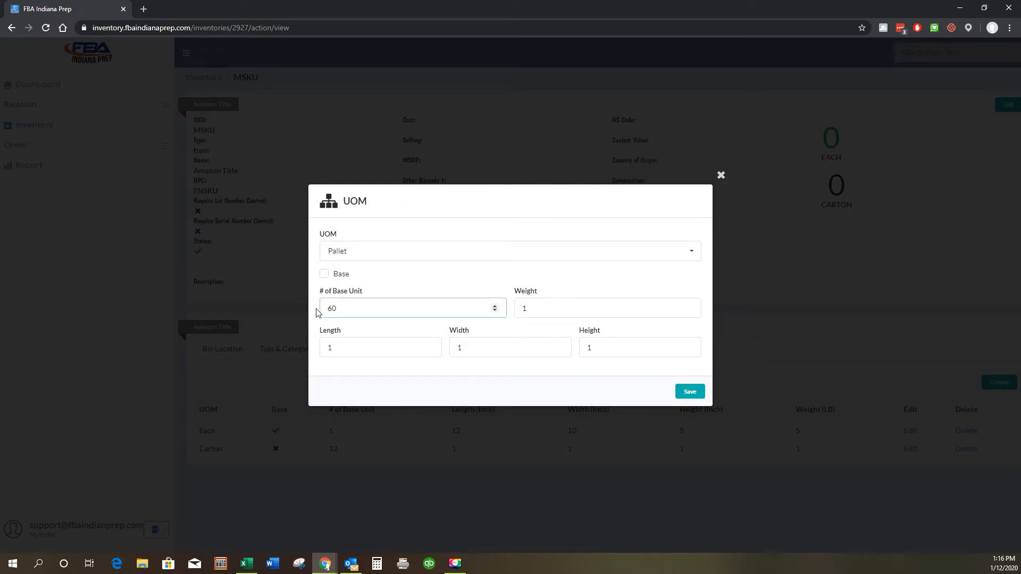
key("Tab")
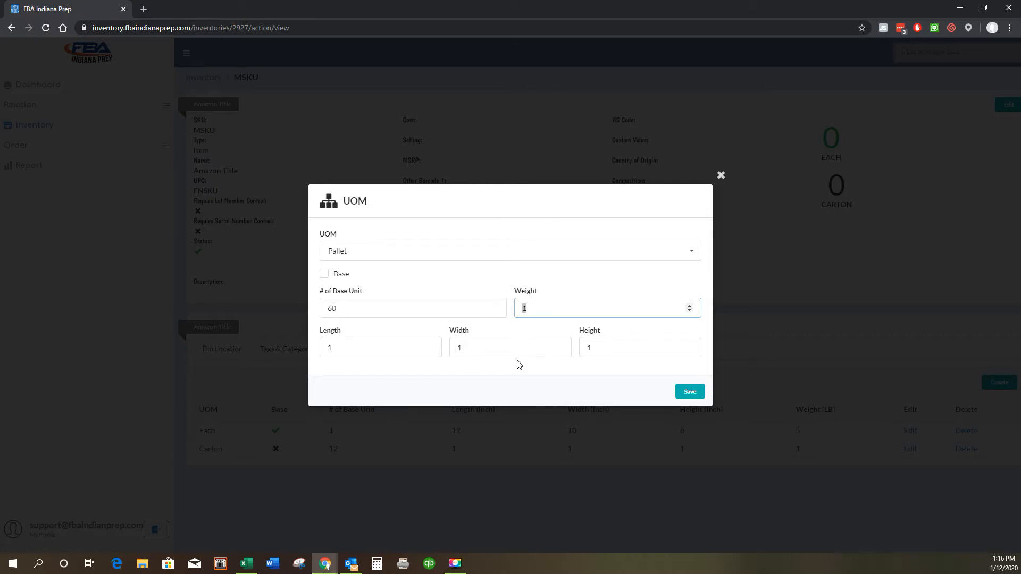
left_click(687, 393)
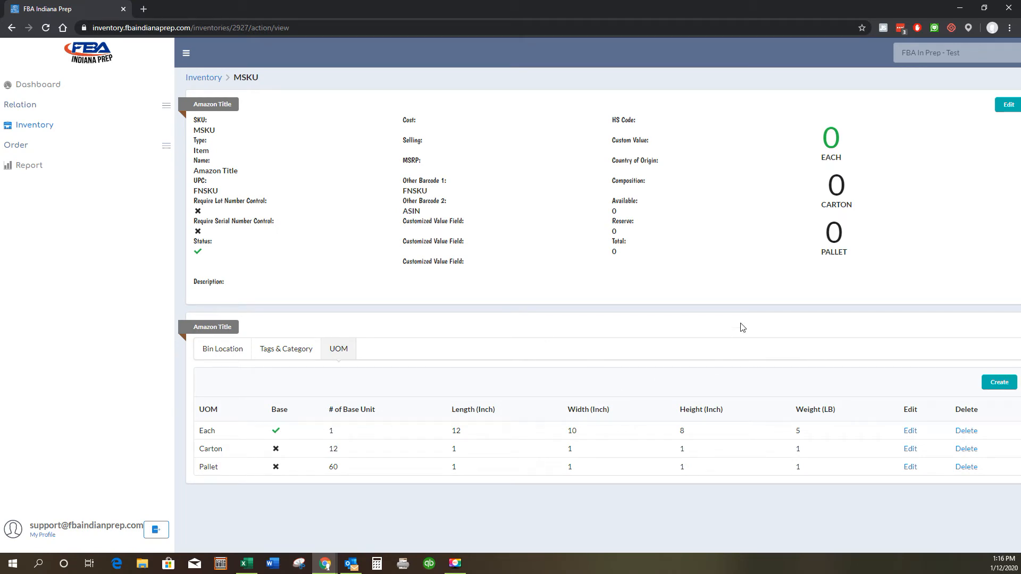
- Enable Require Lot Number Control on inventory item WC-98346-789 and save the record
left_click(30, 127)
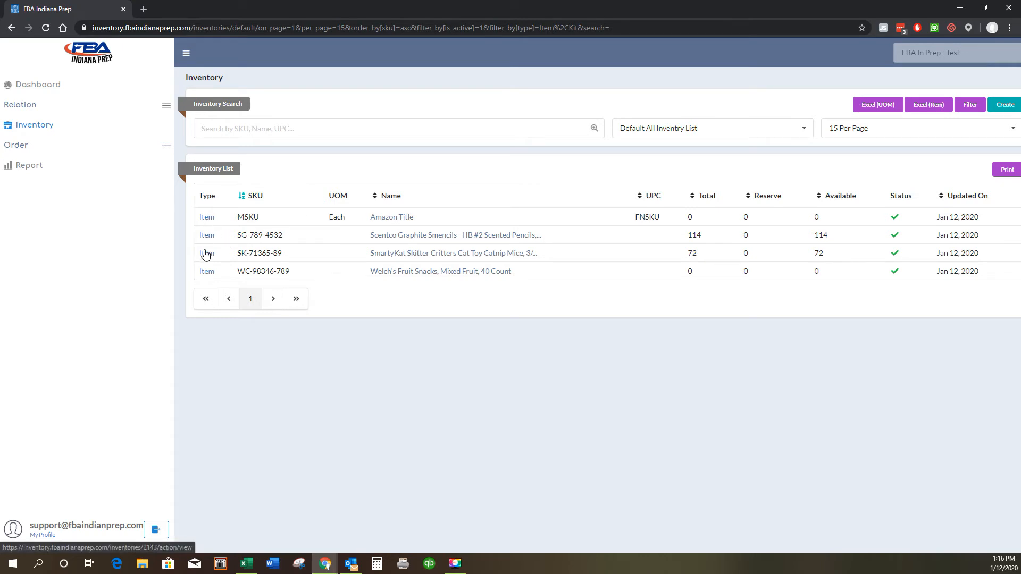
left_click(205, 272)
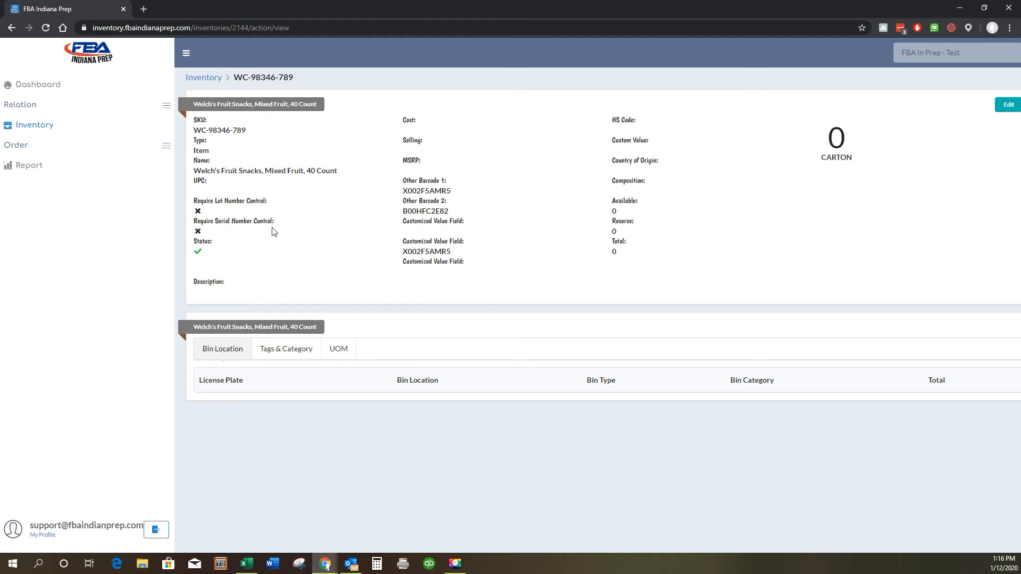
left_click(1008, 104)
left_click(198, 325)
left_click(1008, 105)
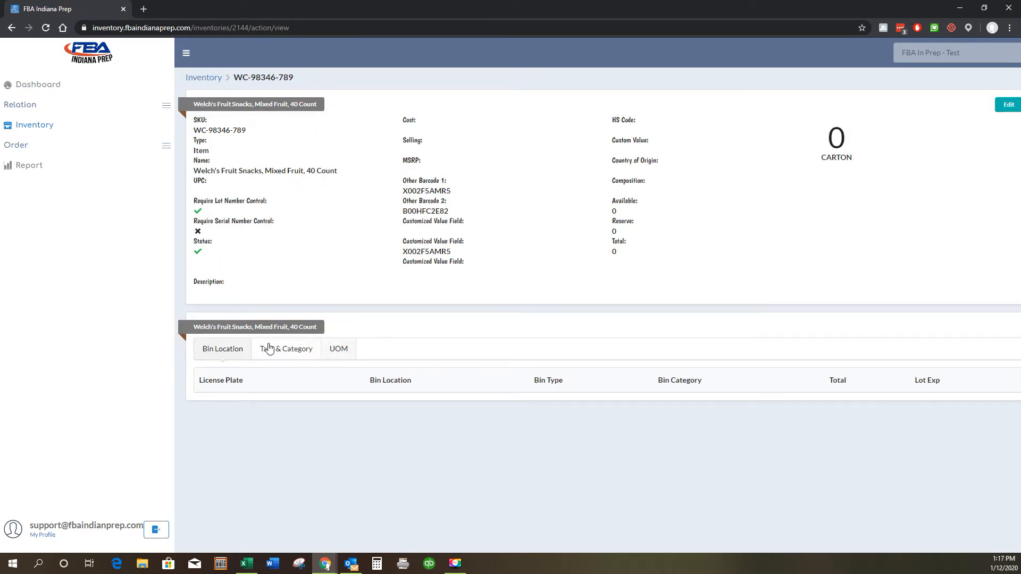
- Return to the inventory list and download the Excel import schema for items
left_click(29, 134)
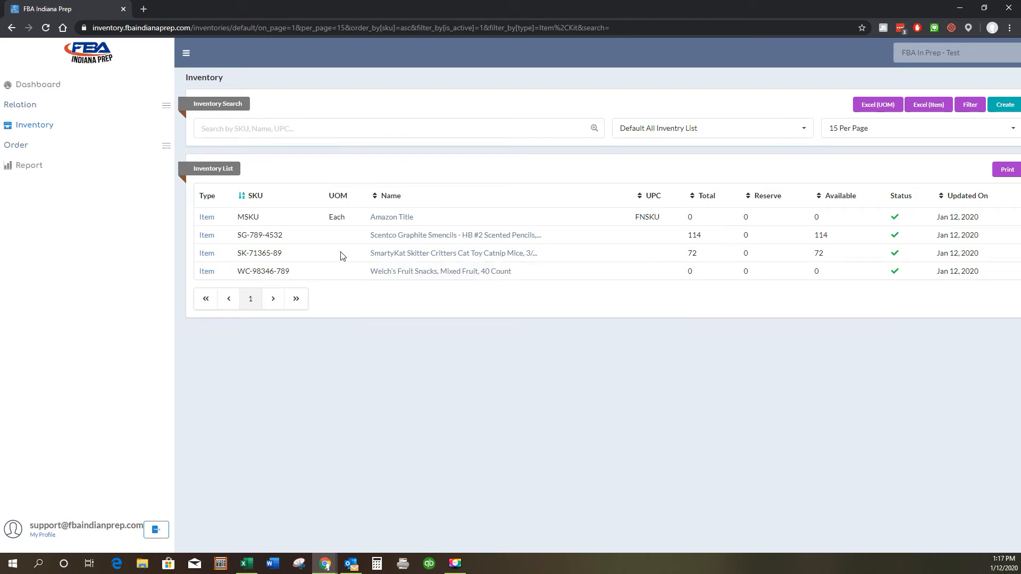
mouse_move(379, 218)
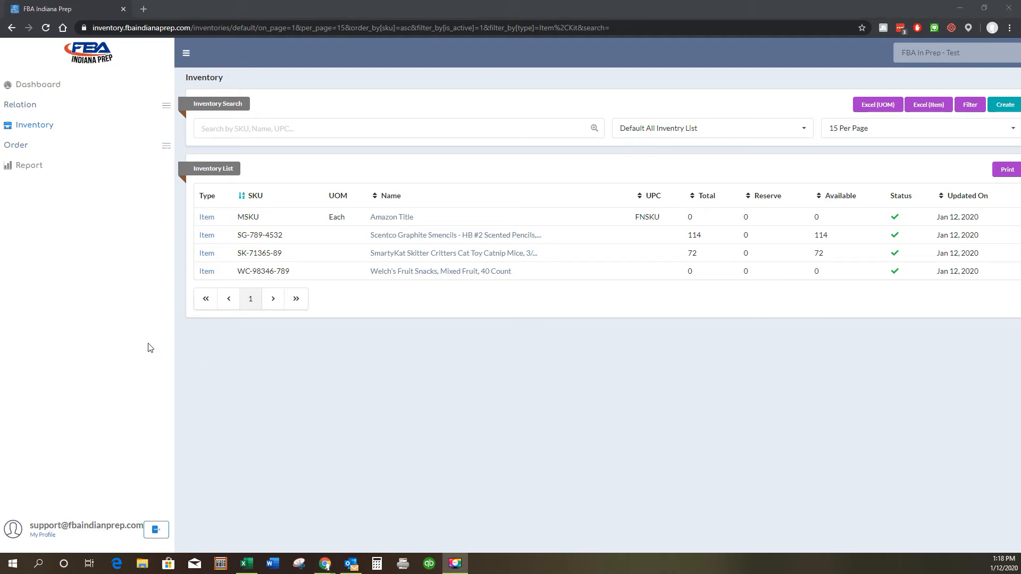
left_click(931, 106)
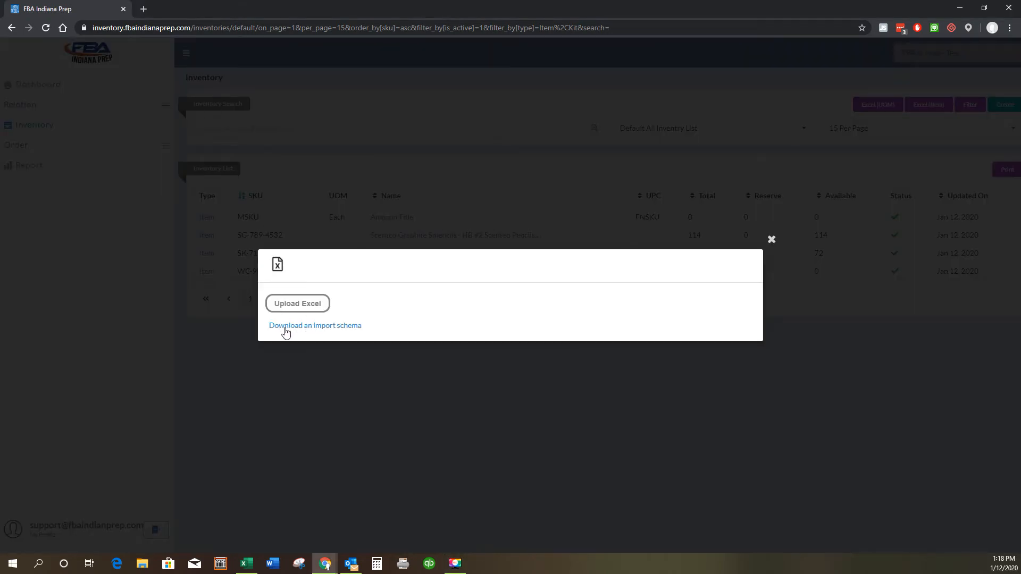
left_click(316, 331)
left_click(420, 269)
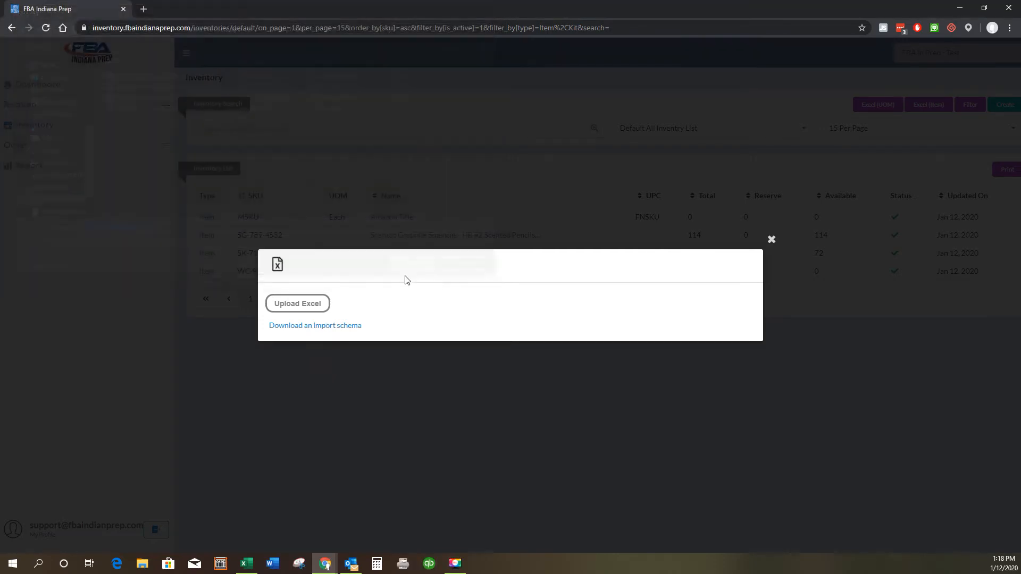
- Open the downloaded schema workbook in Excel at full size and enable editing
left_click(78, 542)
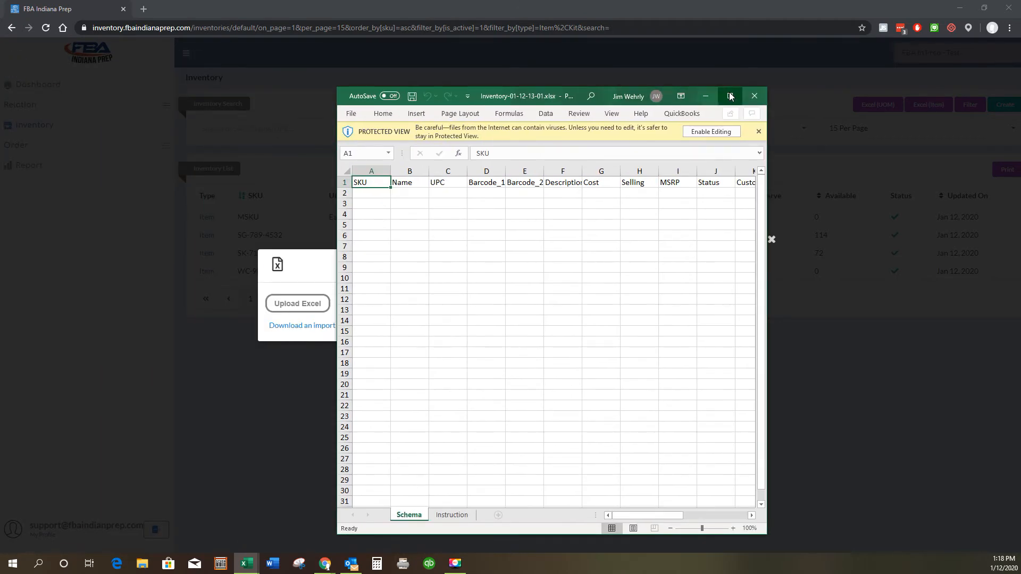
left_click(730, 96)
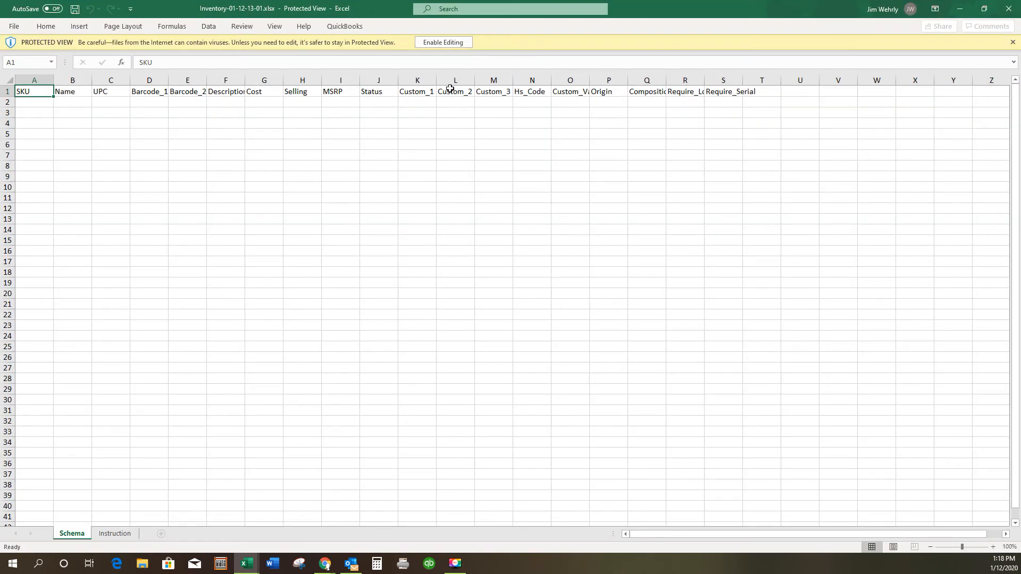
left_click(452, 46)
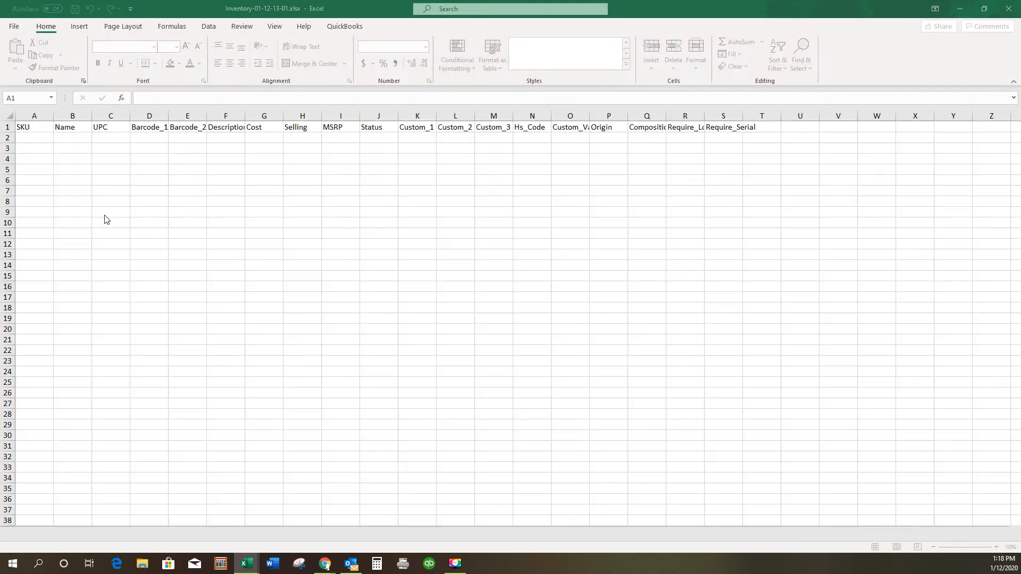
- Examine the schema sheet's columns for SKU, Name, UPC, Barcode_1, Barcode_2 and the cost, selling and custom fields
left_click_drag(34, 137, 32, 190)
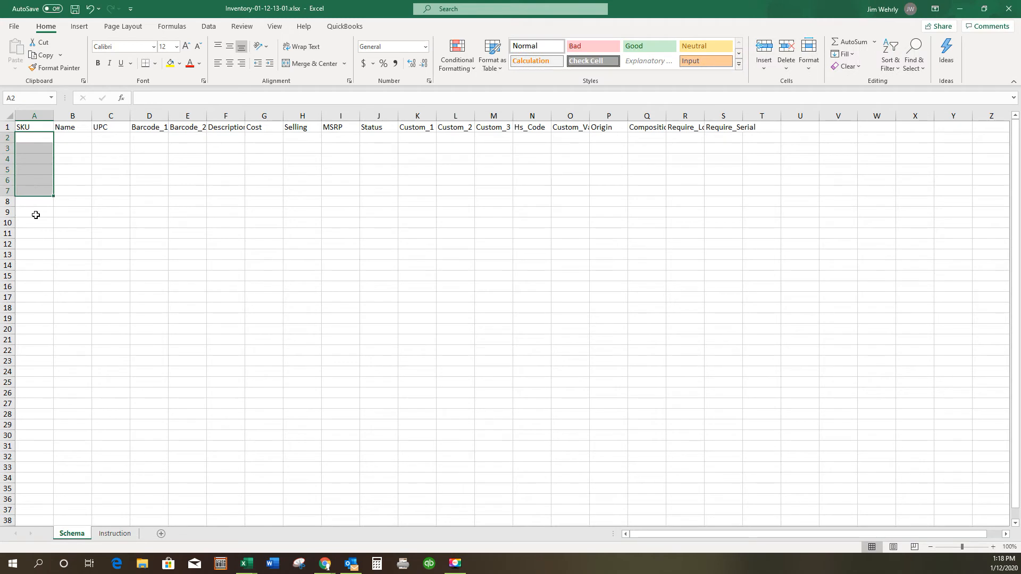
left_click(40, 142)
left_click_drag(40, 144, 49, 172)
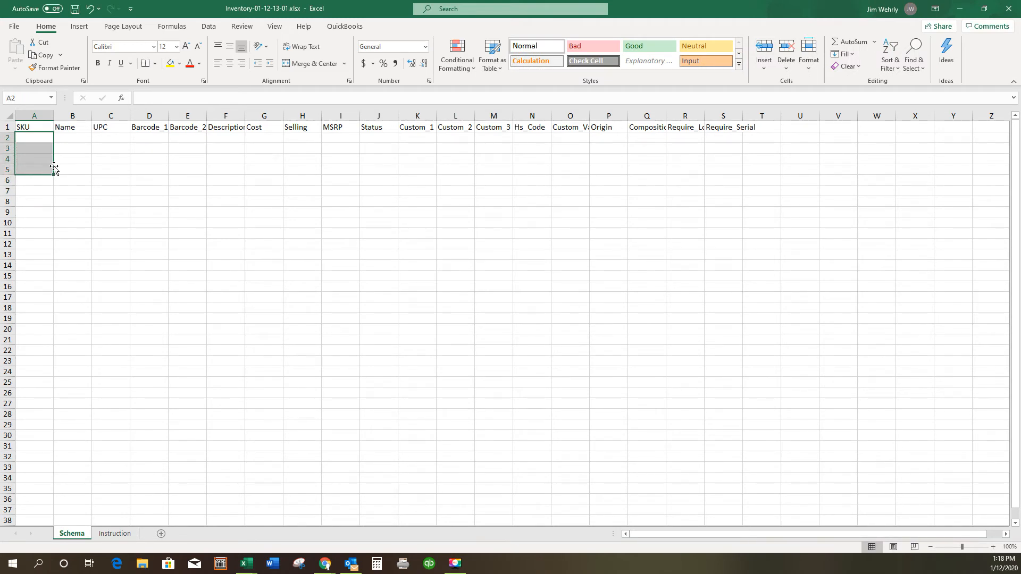
left_click_drag(76, 138, 80, 180)
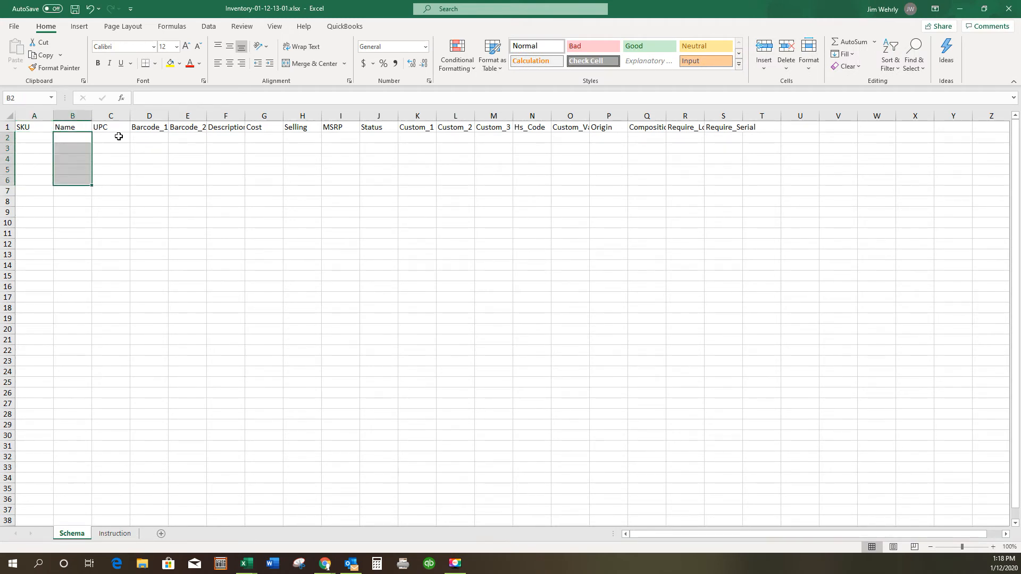
left_click_drag(119, 137, 114, 200)
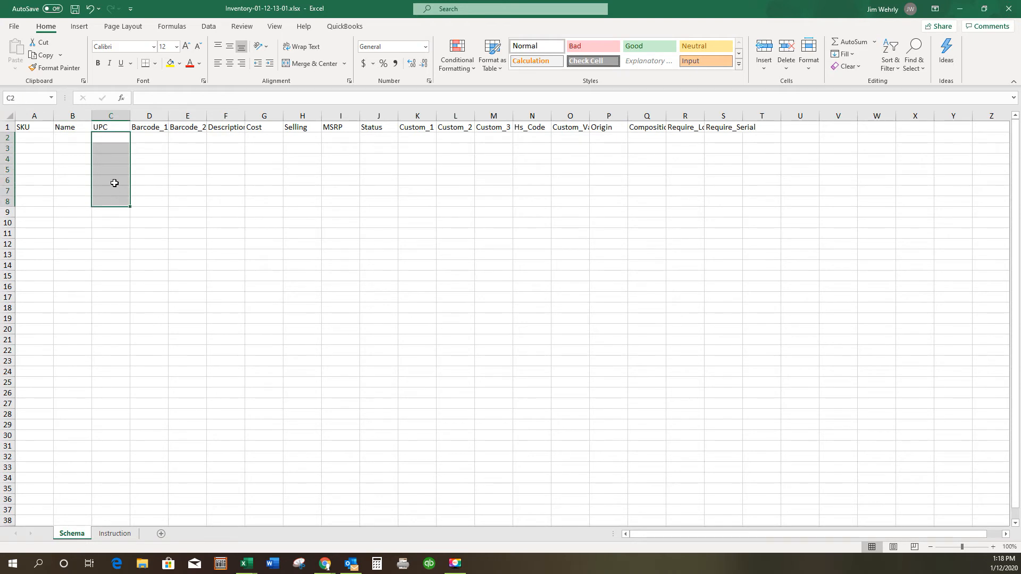
left_click(152, 138)
left_click(153, 128)
left_click(180, 128)
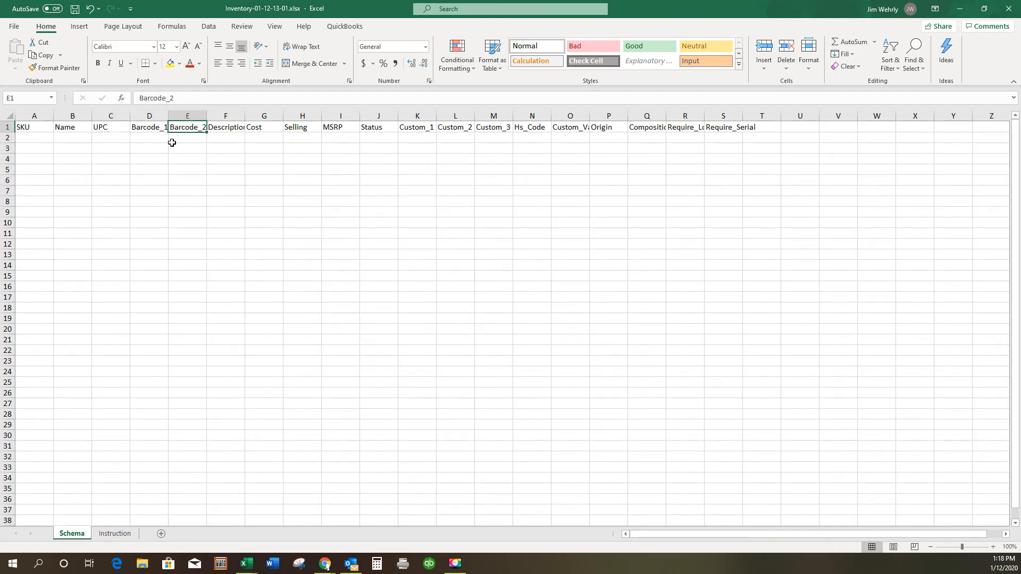
left_click(146, 126)
left_click(186, 129)
left_click_drag(244, 134, 424, 137)
left_click_drag(274, 138, 269, 205)
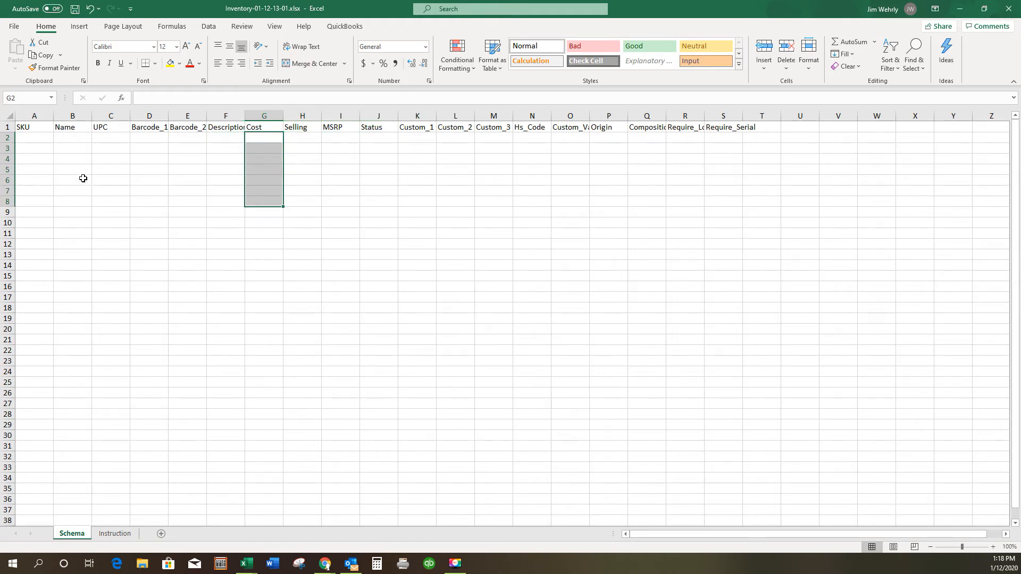
- Close the schema workbook and dismiss the Excel upload dialog on the inventory list
left_click(1014, 12)
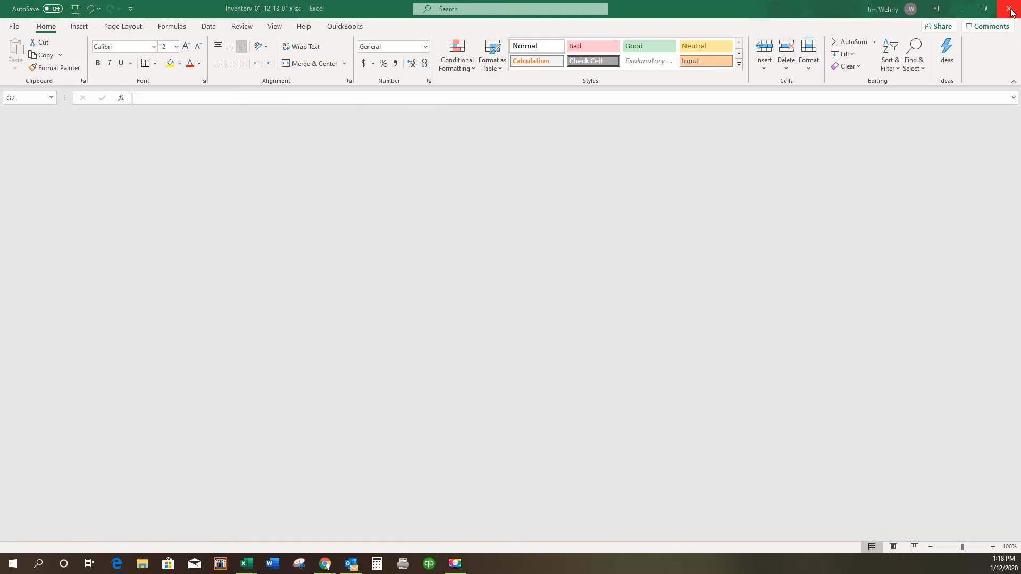
left_click(307, 305)
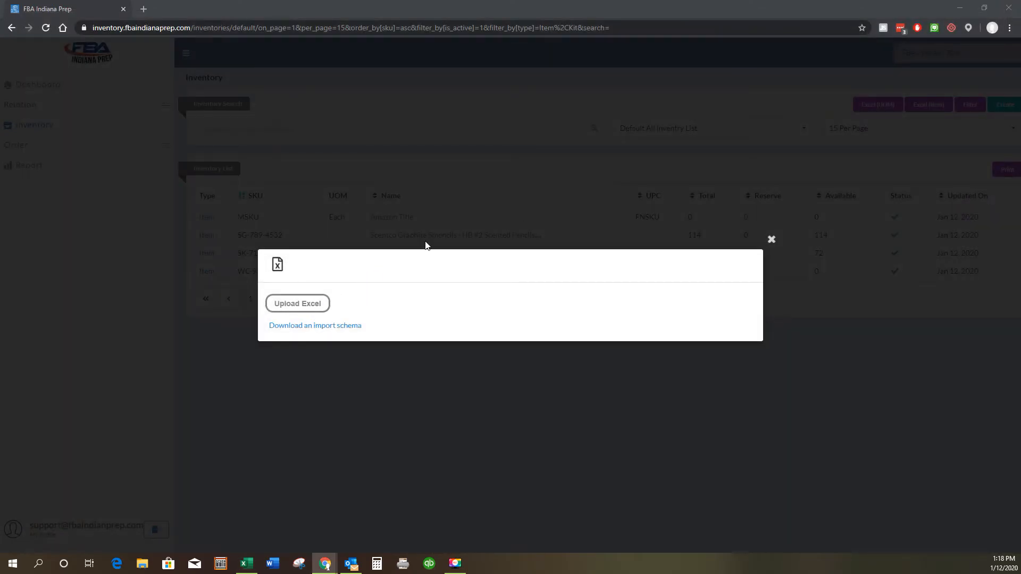
left_click(499, 11)
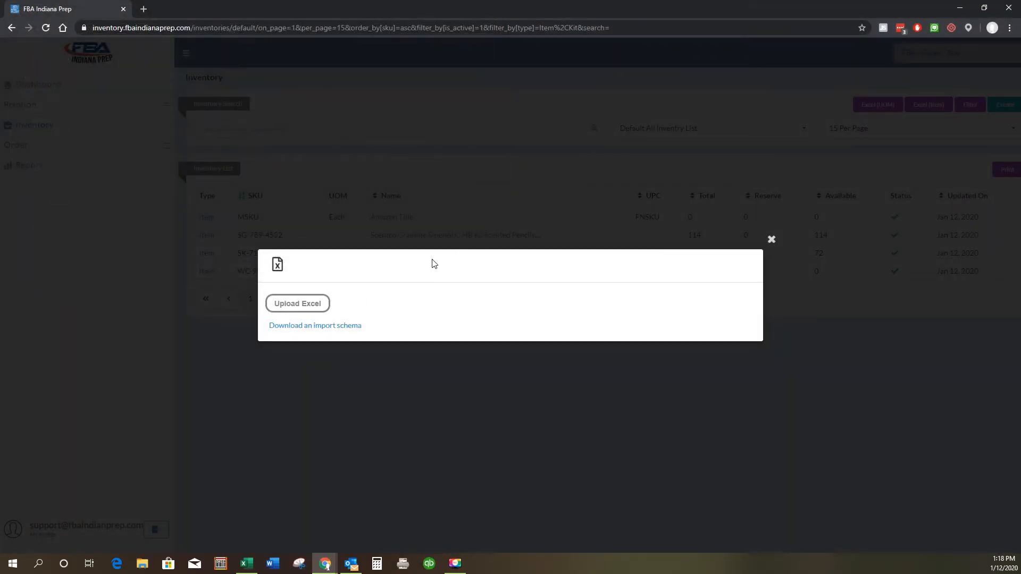
left_click(771, 240)
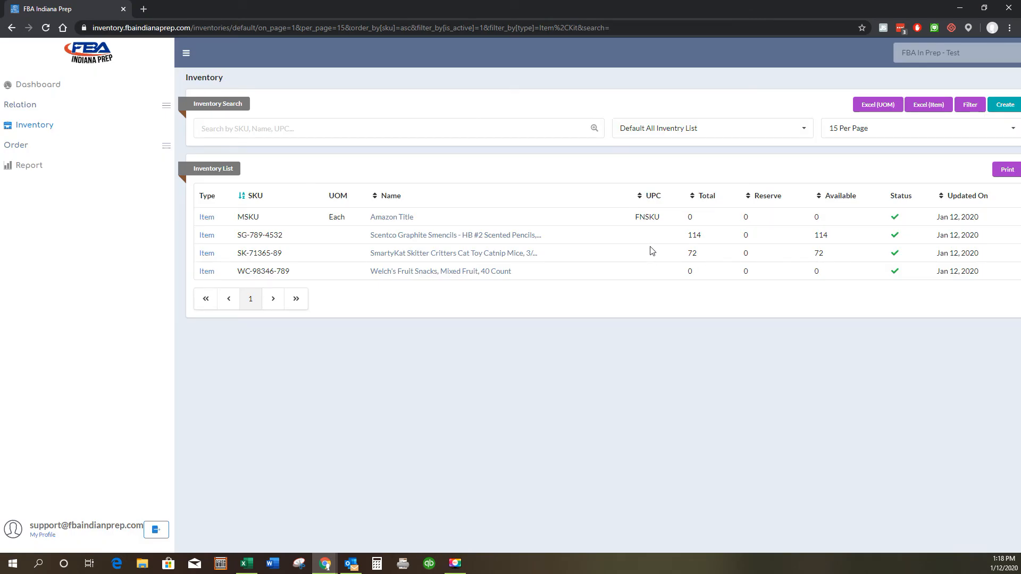
- Check the available page-size and saved-list options for the inventory list
left_click(895, 135)
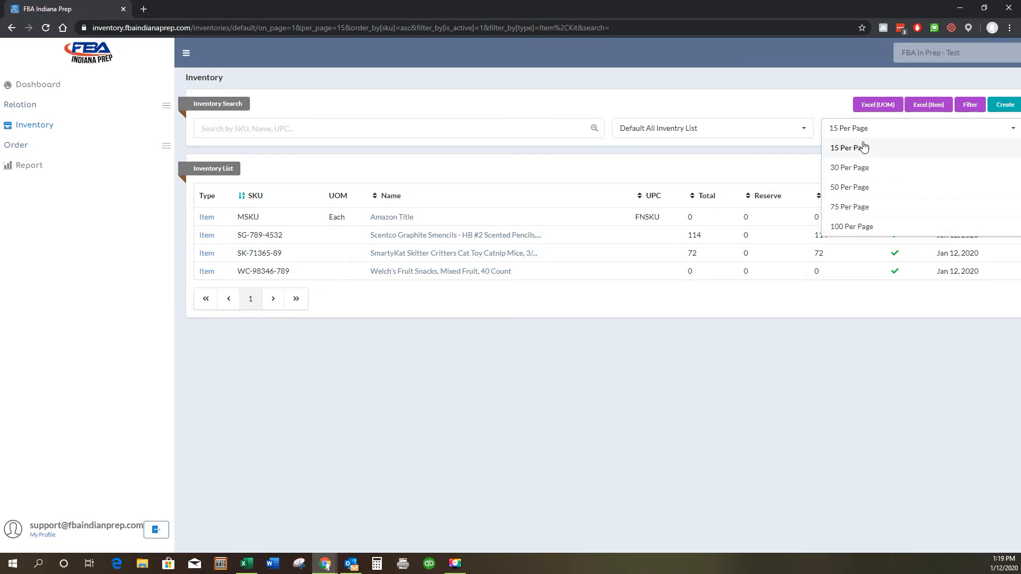
left_click(718, 133)
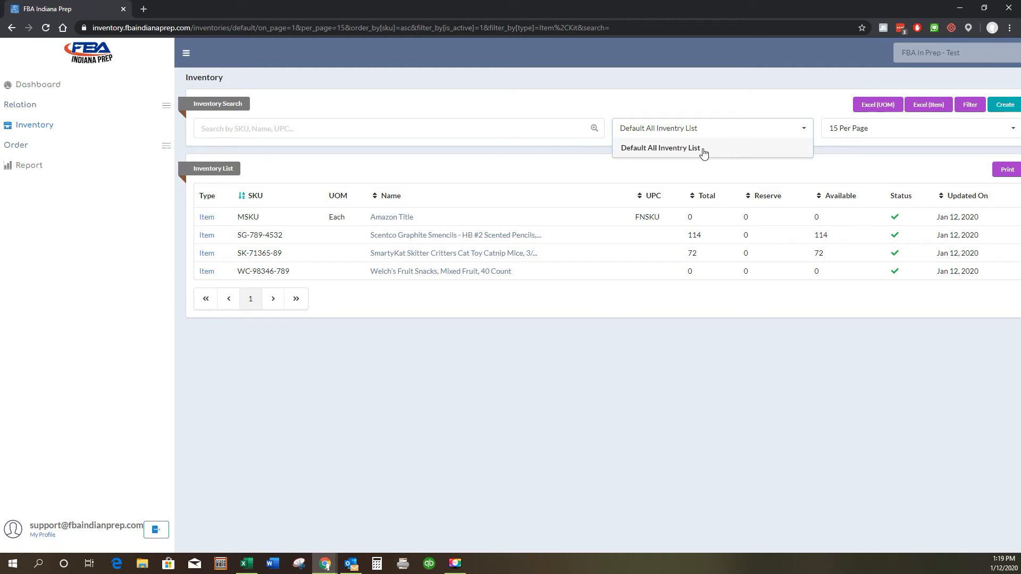
left_click(574, 177)
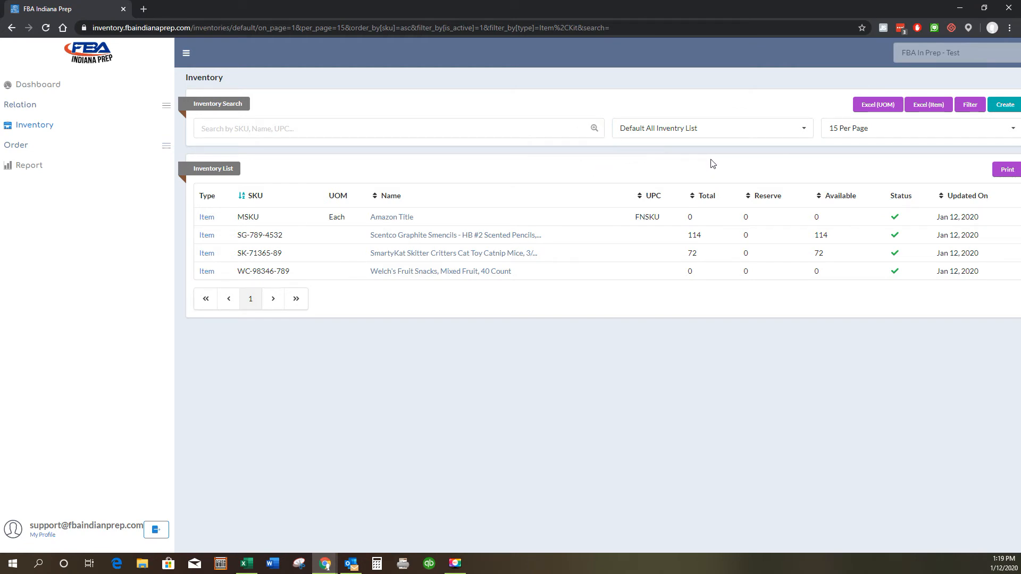
left_click(721, 132)
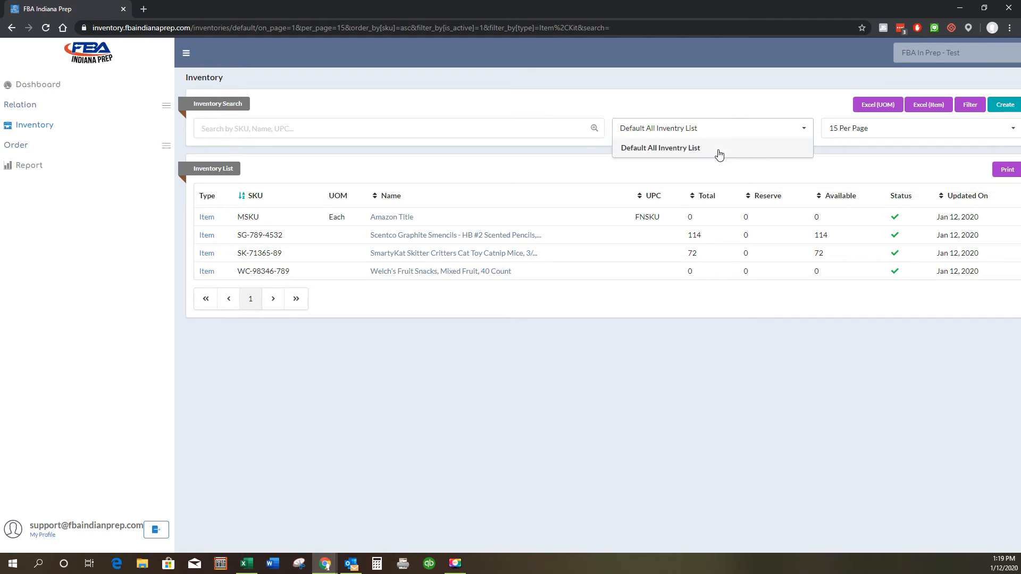
left_click(560, 162)
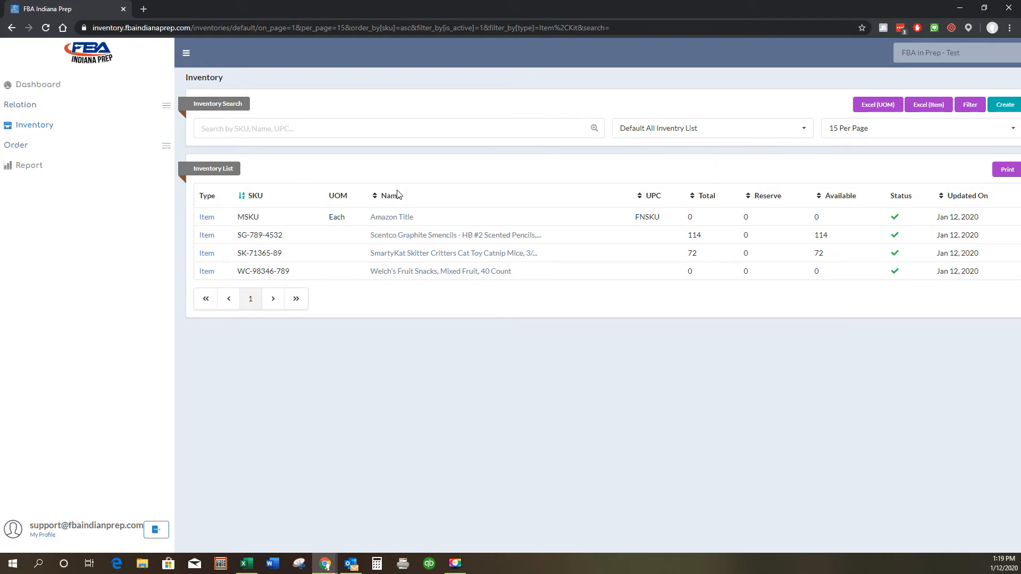
- Start a new vendor order and select Demo Vendor as its vendor
mouse_move(449, 254)
left_click(16, 148)
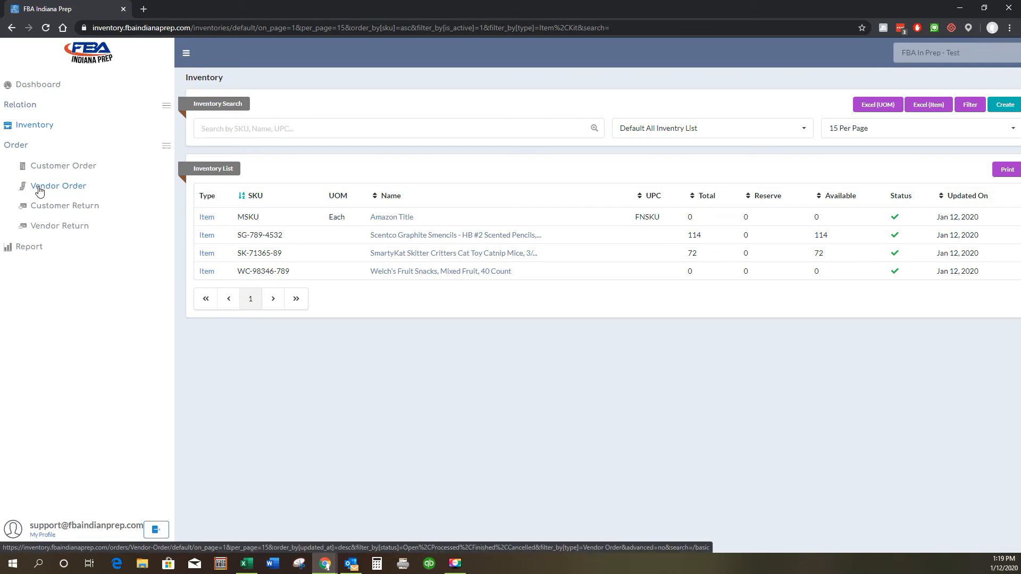
left_click(76, 190)
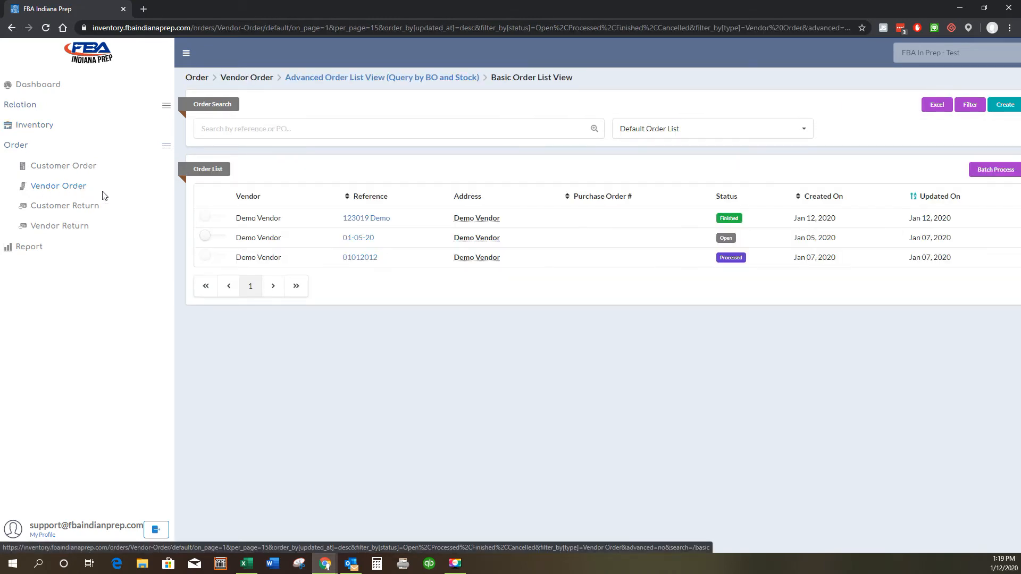
left_click(1005, 106)
left_click(231, 151)
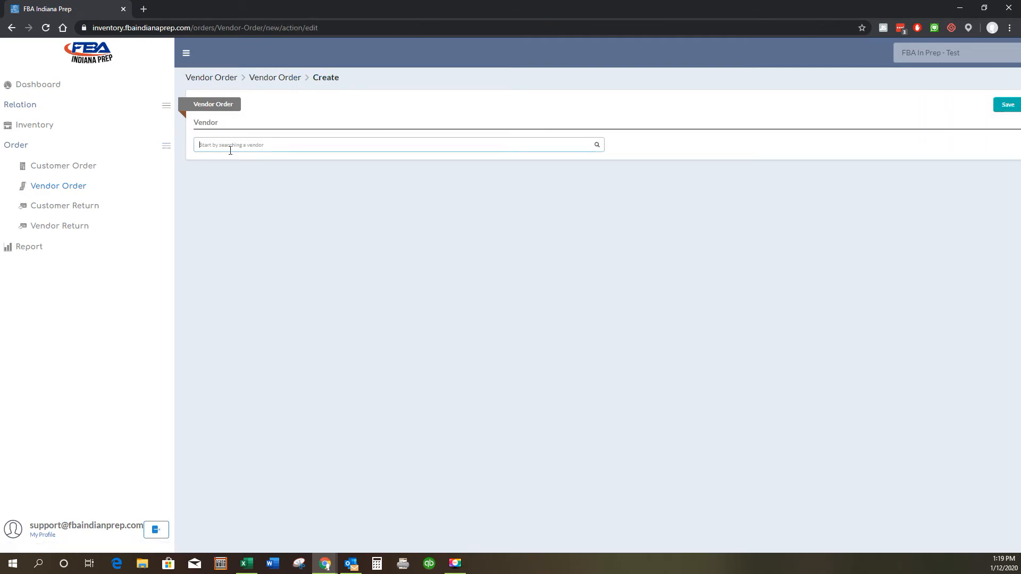
type("demo")
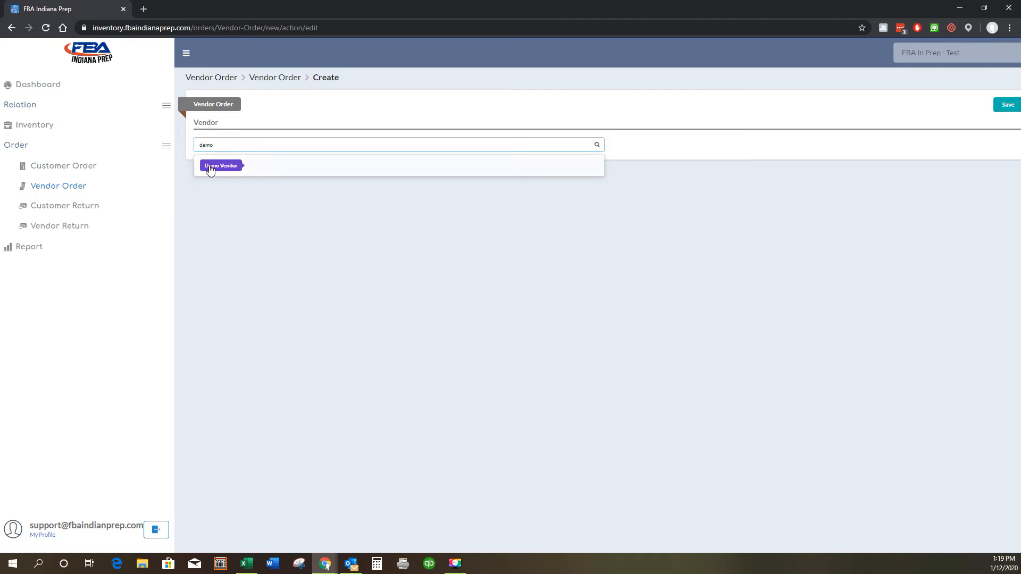
left_click(231, 174)
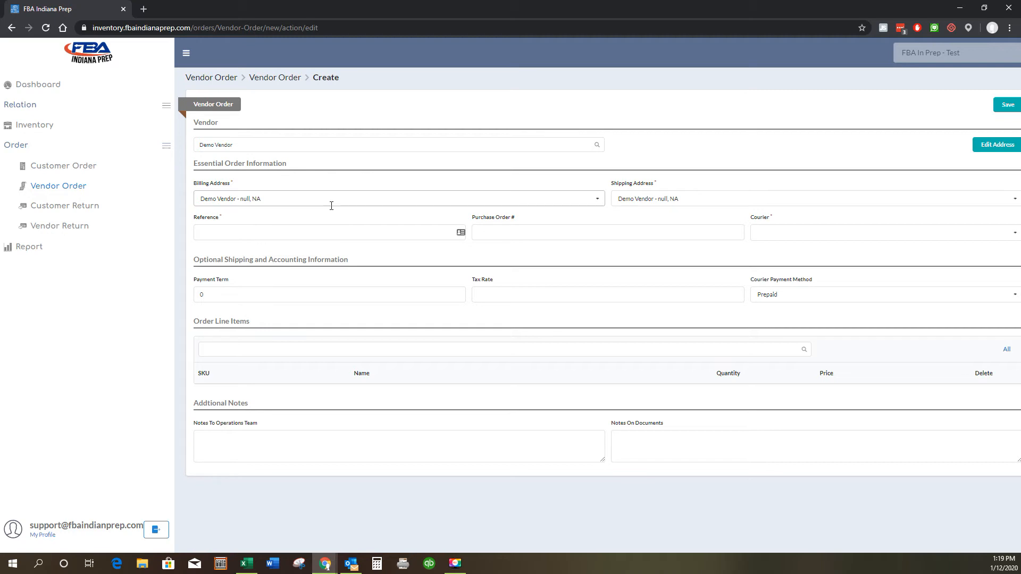
- Set the vendor order's reference to 123019 Demo and its courier to Own Carrier, leaving the purchase order number blank
left_click(297, 237)
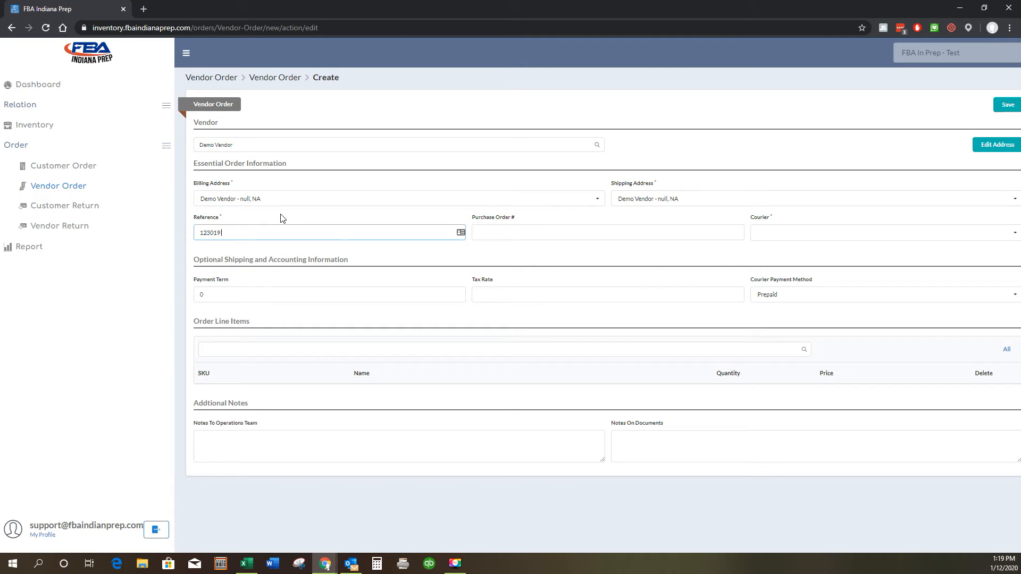
type("mo")
key("Tab")
key("Tab")
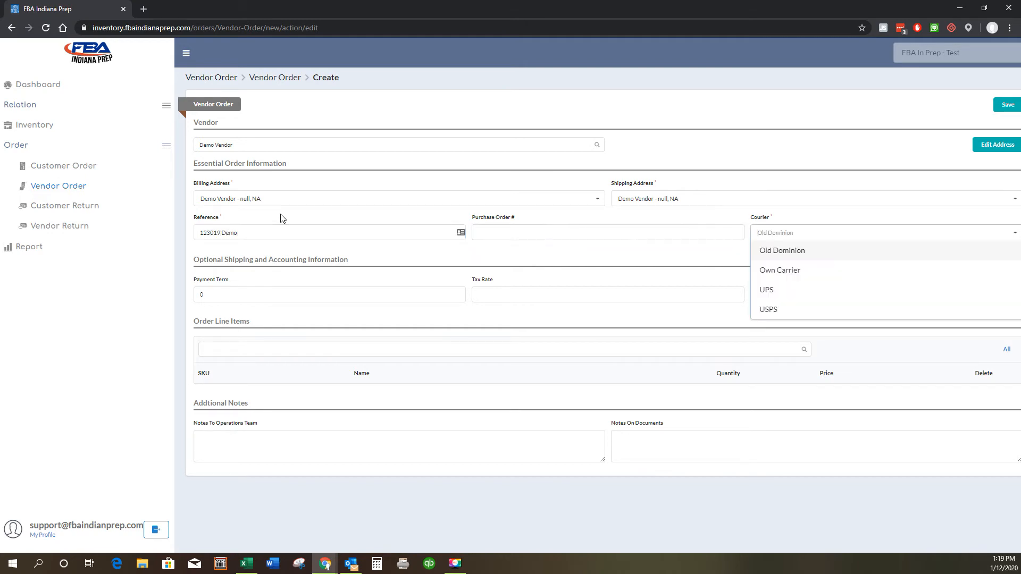
left_click(490, 236)
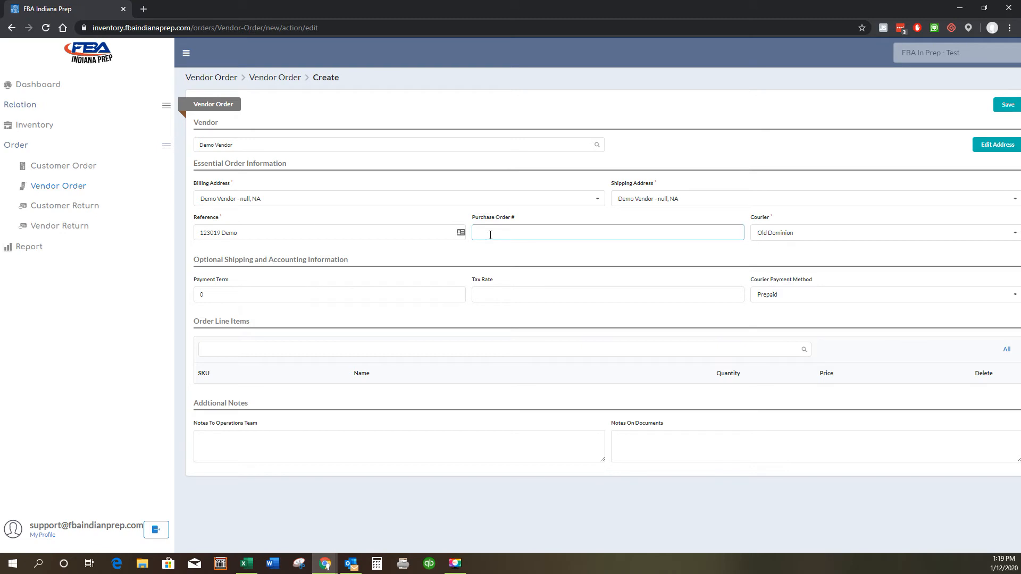
left_click(347, 235)
left_click(532, 236)
left_click(804, 232)
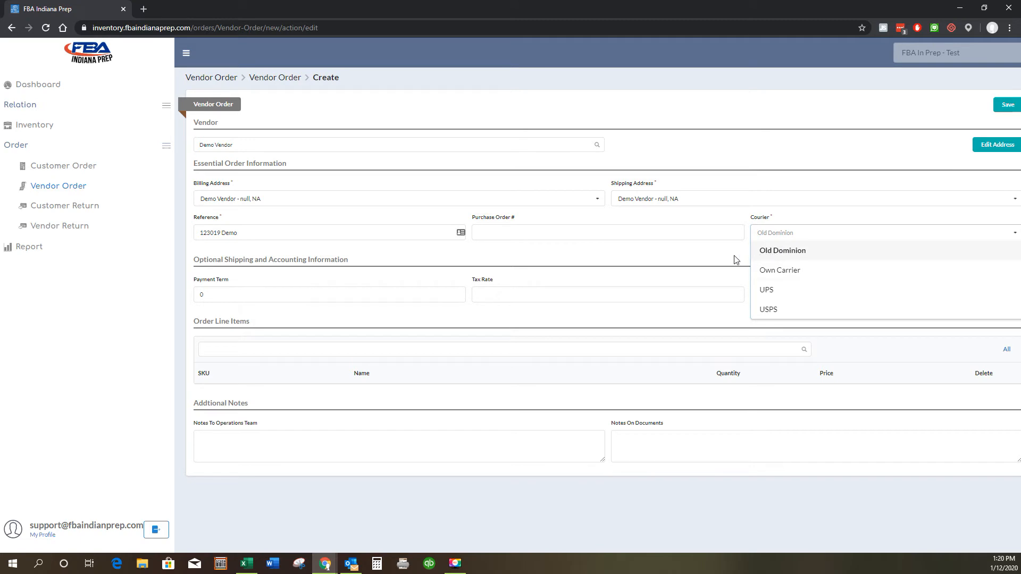
left_click(775, 275)
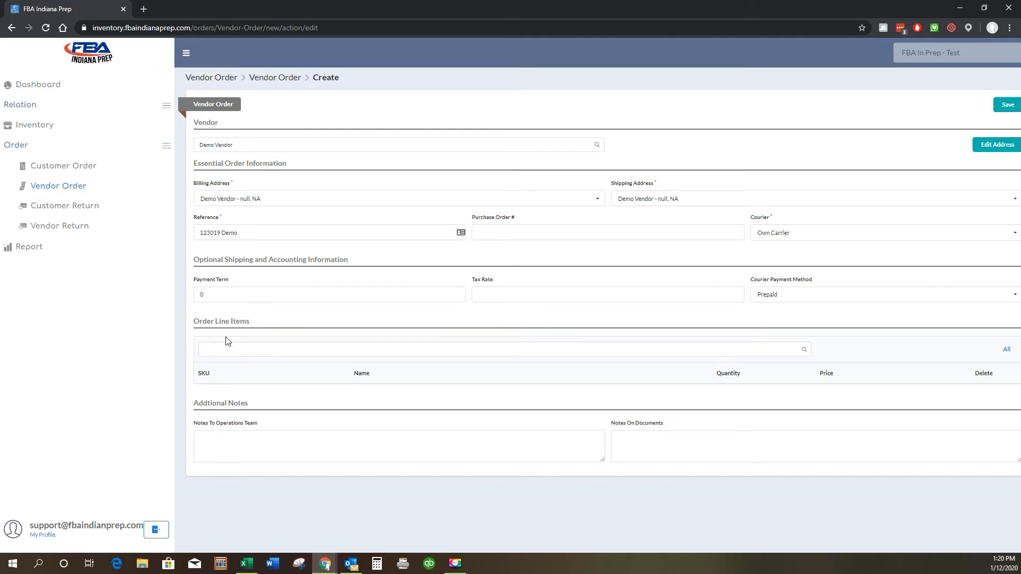
- Add item SG-789-4532 as an order line with a quantity of 60
left_click(216, 352)
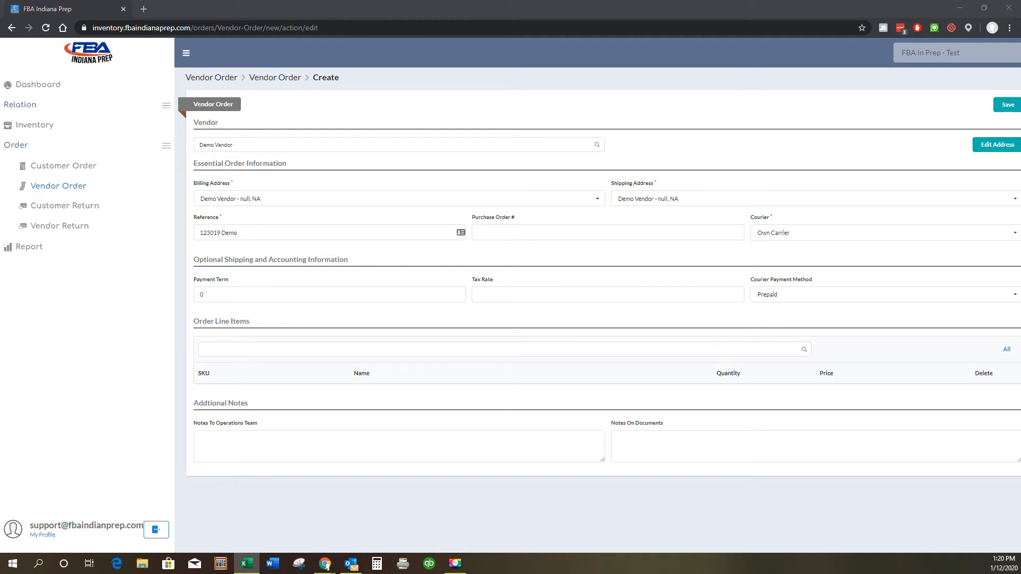
left_click(211, 350)
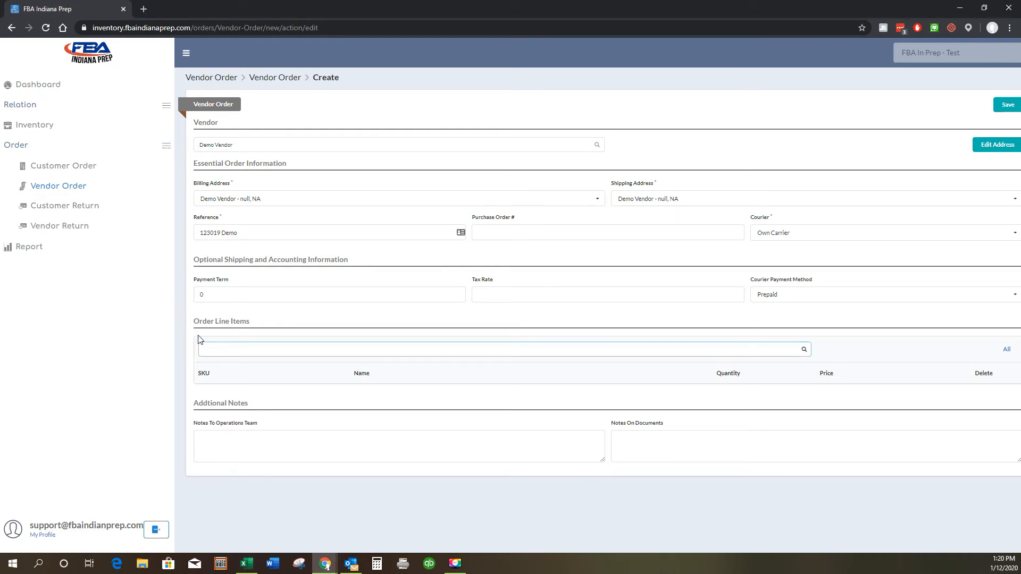
type("50-789-4532")
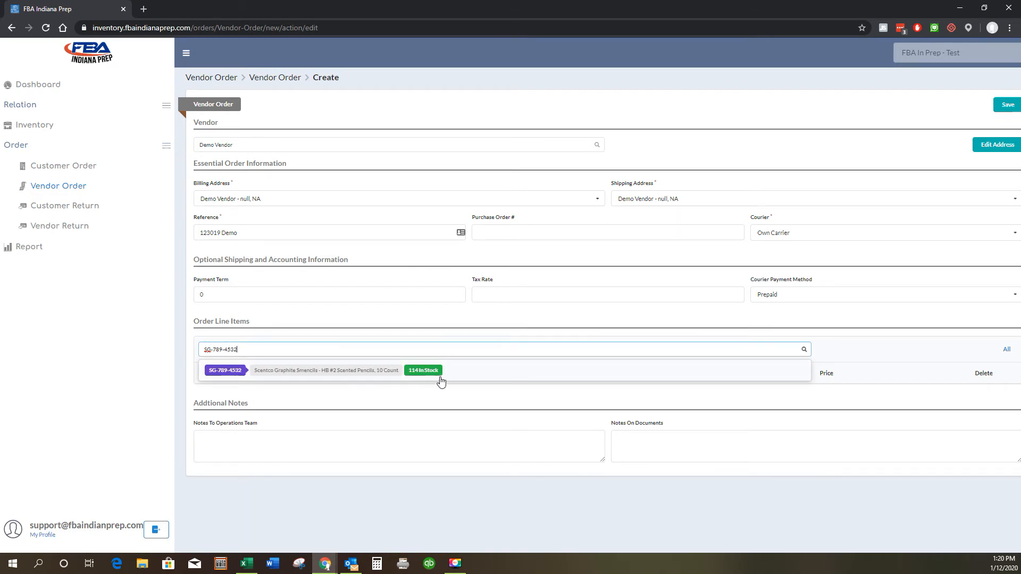
left_click(218, 372)
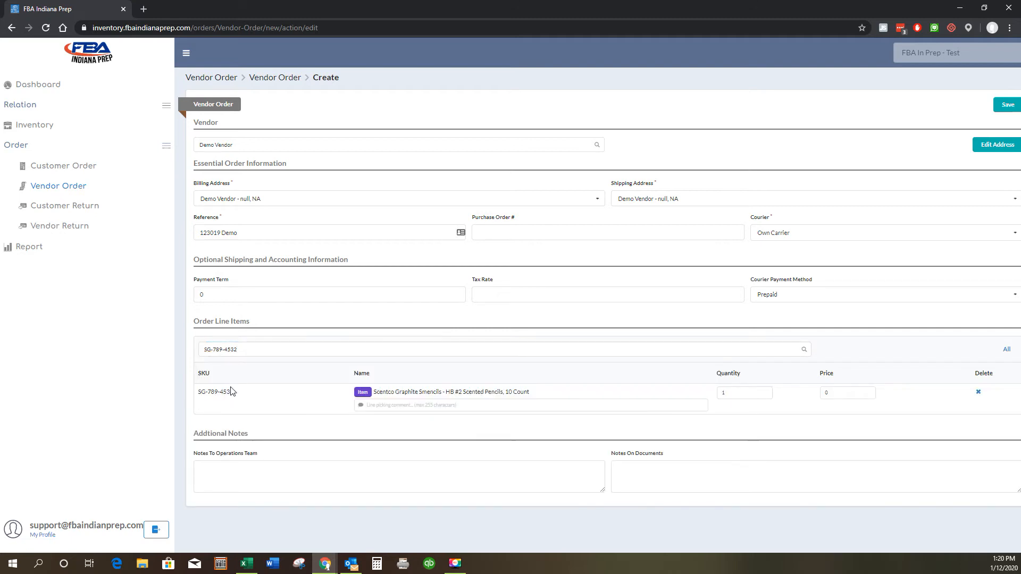
left_click(724, 396)
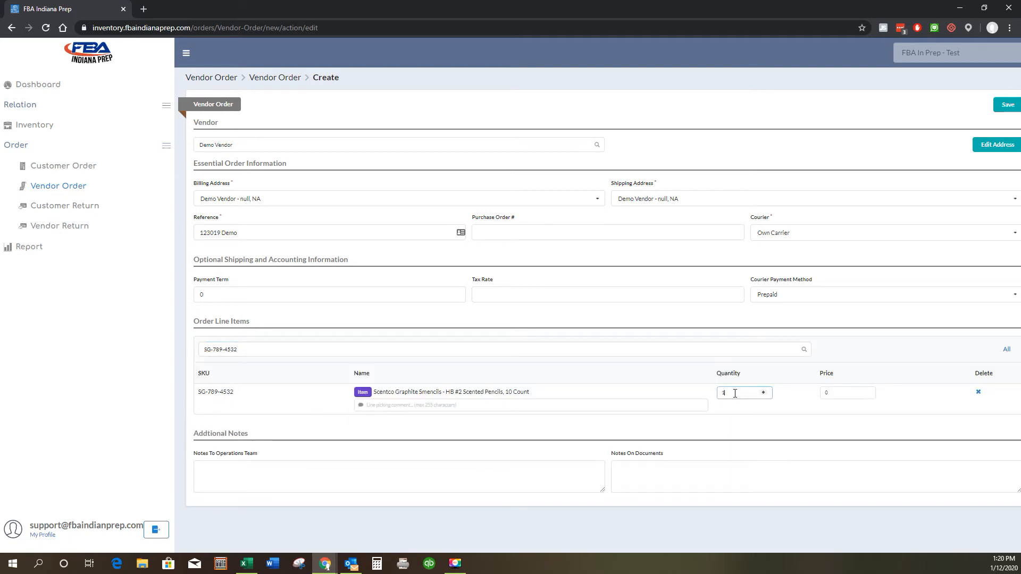
type("60")
- Enter the line picking comment "Poly bag, bubble wrap, 2 pack bundle" for the SG-789-4532 line
left_click(408, 405)
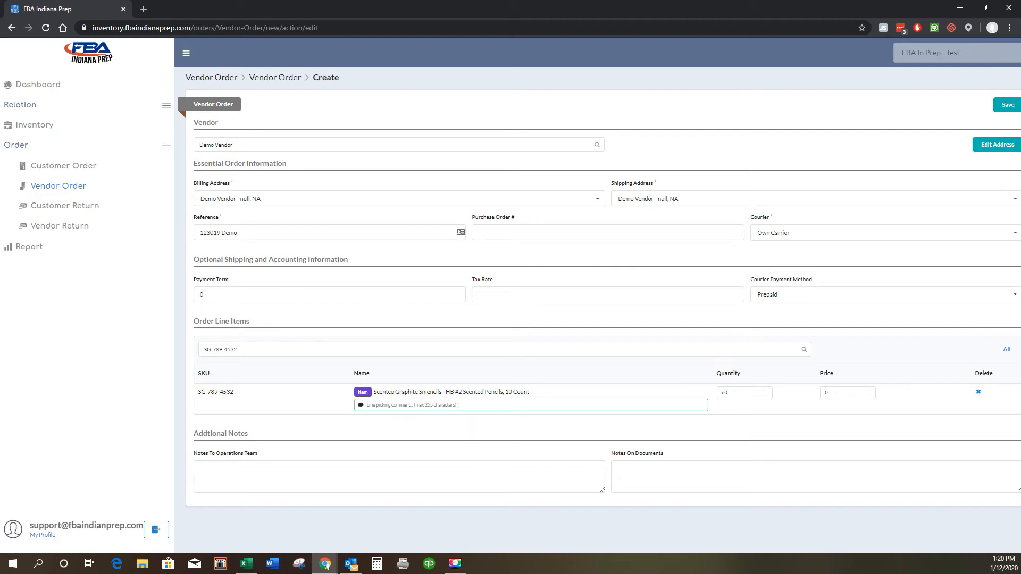
type("Poly b")
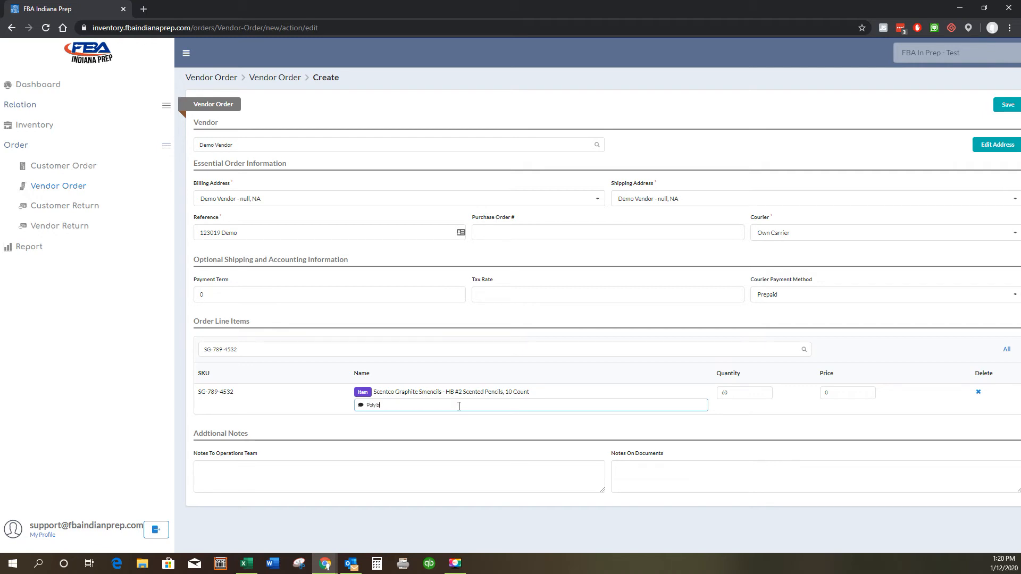
type("ag, bubble wrap")
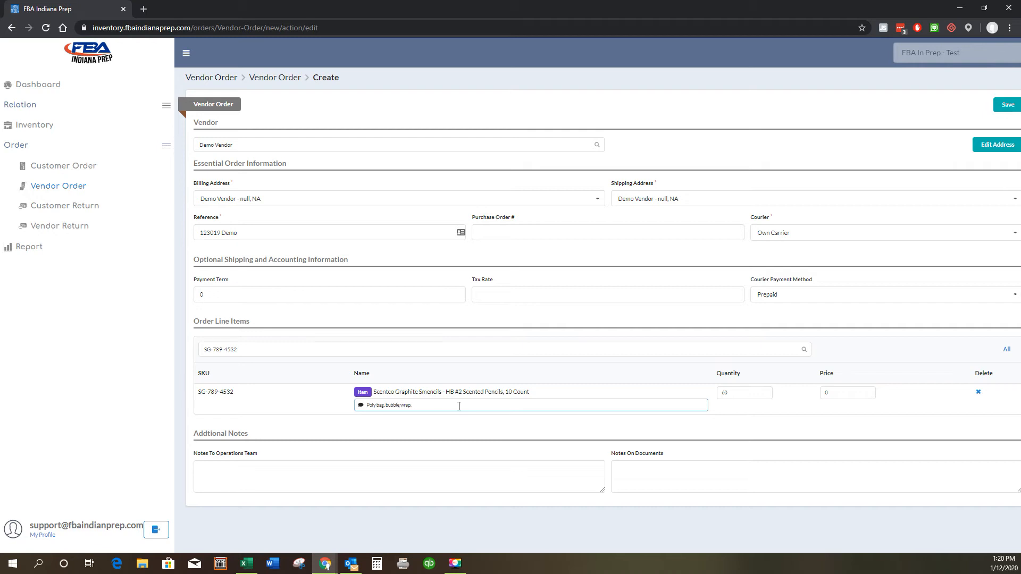
type(", 2 pa")
key("BackSpace")
key("BackSpace")
key("Tab")
left_click(461, 407)
- Save the vendor order with both notes fields left blank and review its header details
left_click(272, 482)
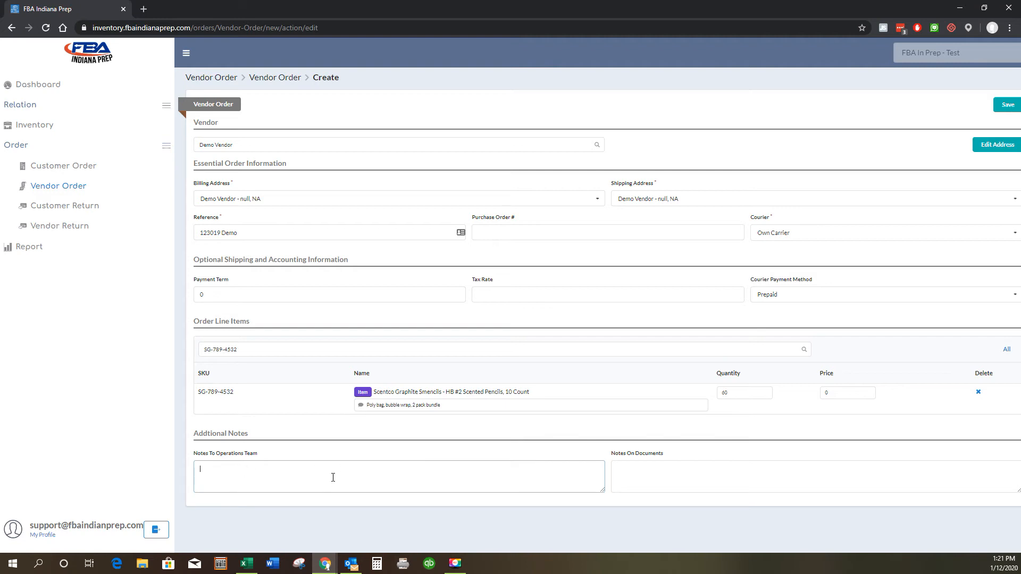
left_click(650, 474)
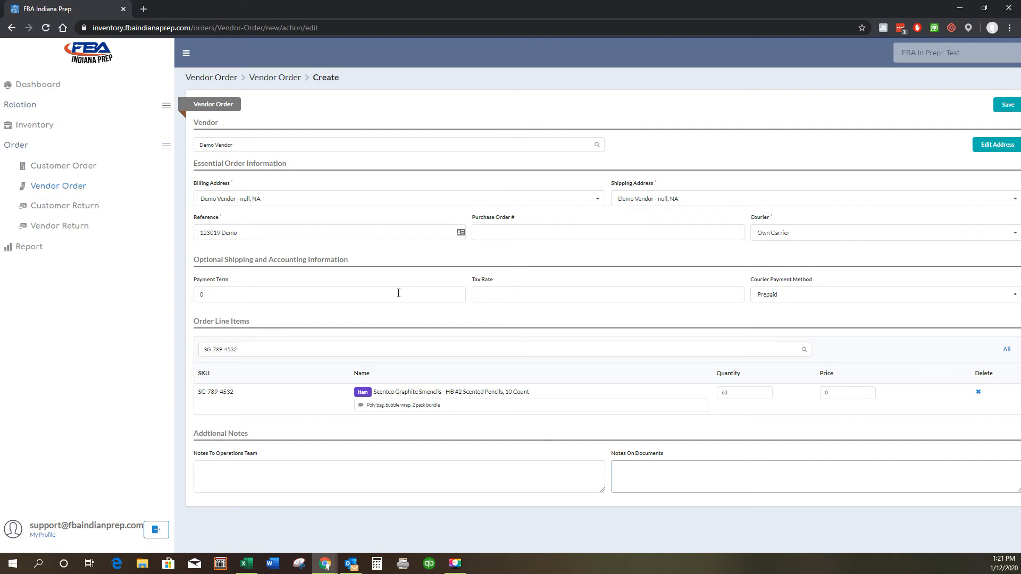
left_click(1008, 104)
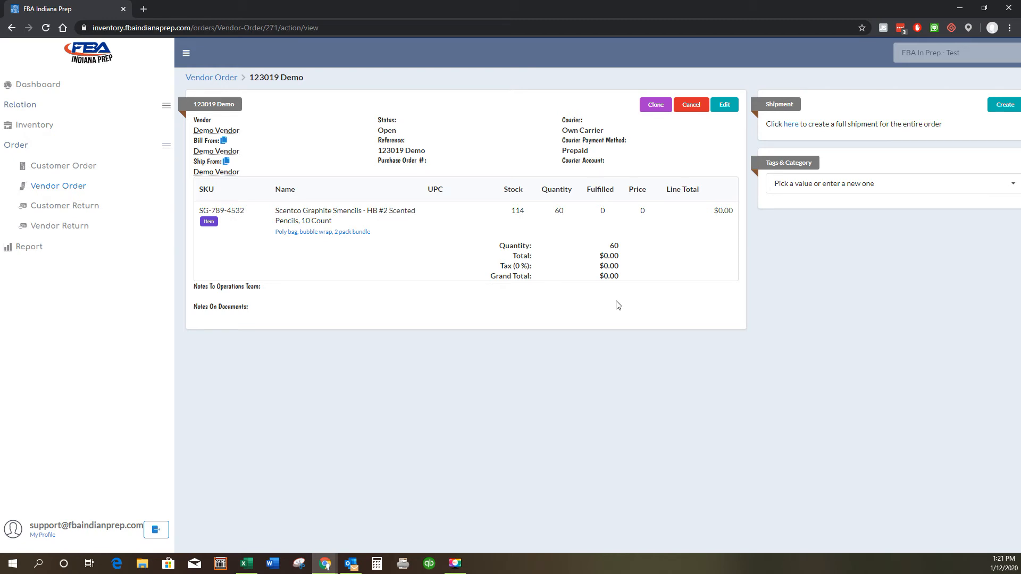
mouse_move(238, 142)
left_click_drag(375, 154, 506, 171)
left_click(548, 161)
- Change the SG-789-4532 line quantity to 55, save the order, and create a full shipment for the entire order
left_click(724, 106)
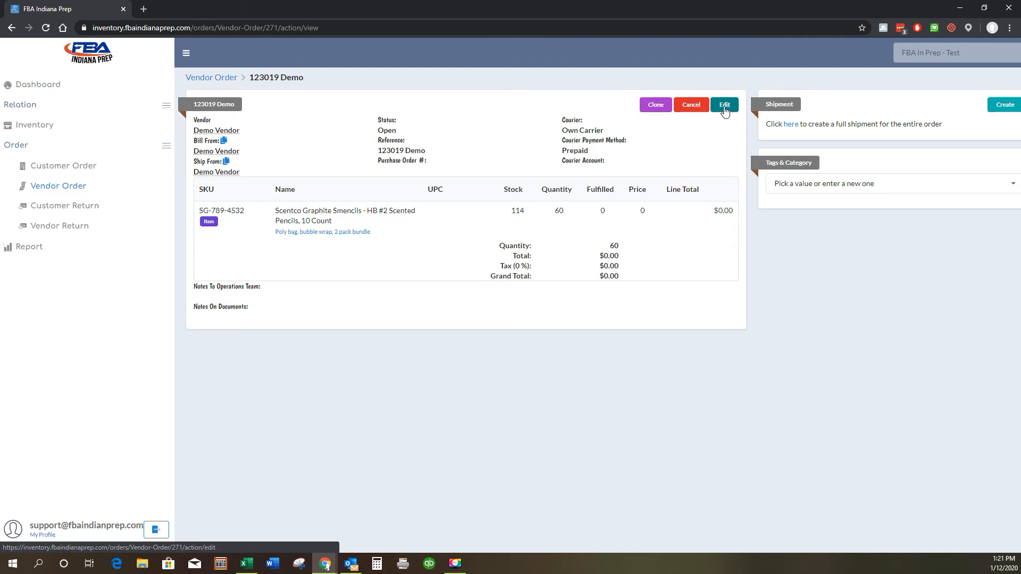
left_click(745, 378)
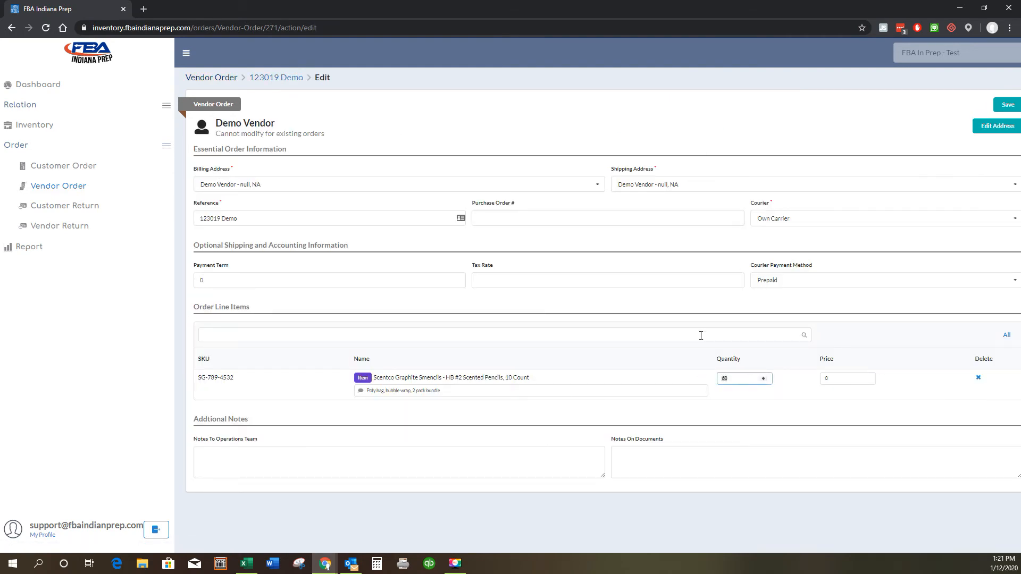
type("55")
left_click(1005, 104)
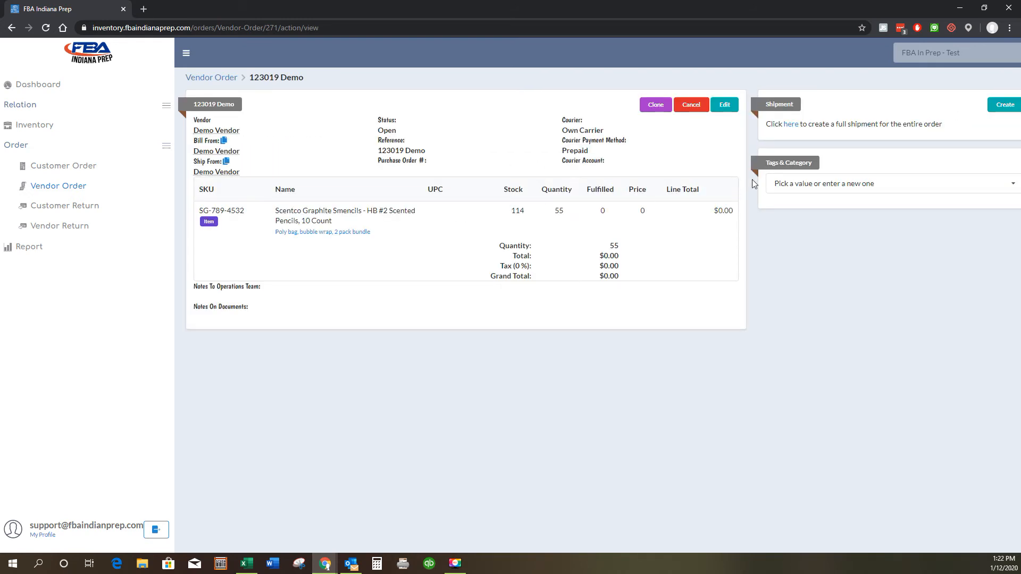
left_click(790, 126)
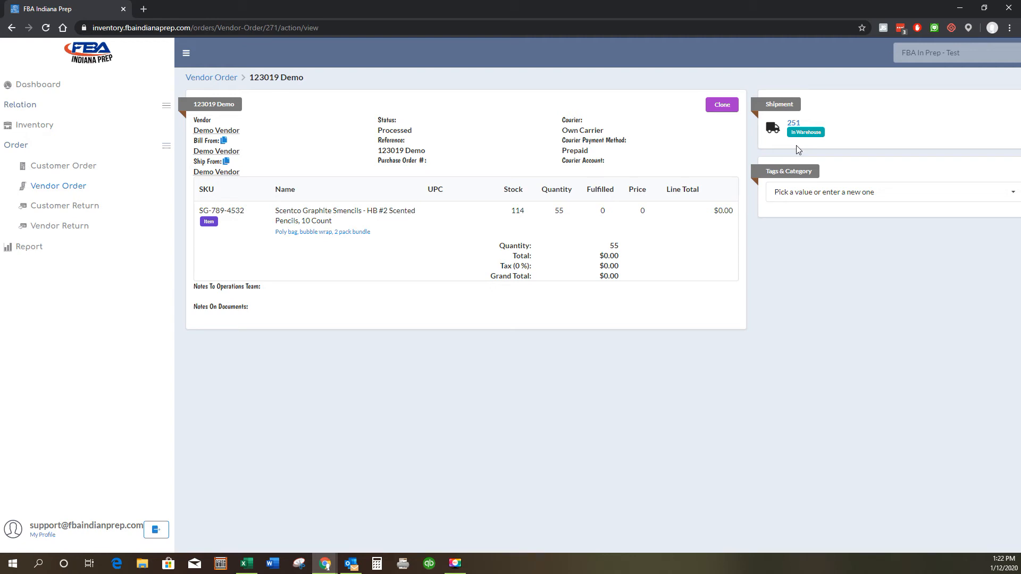
- Start a new customer order and select Amazon FBA as its customer
left_click(83, 170)
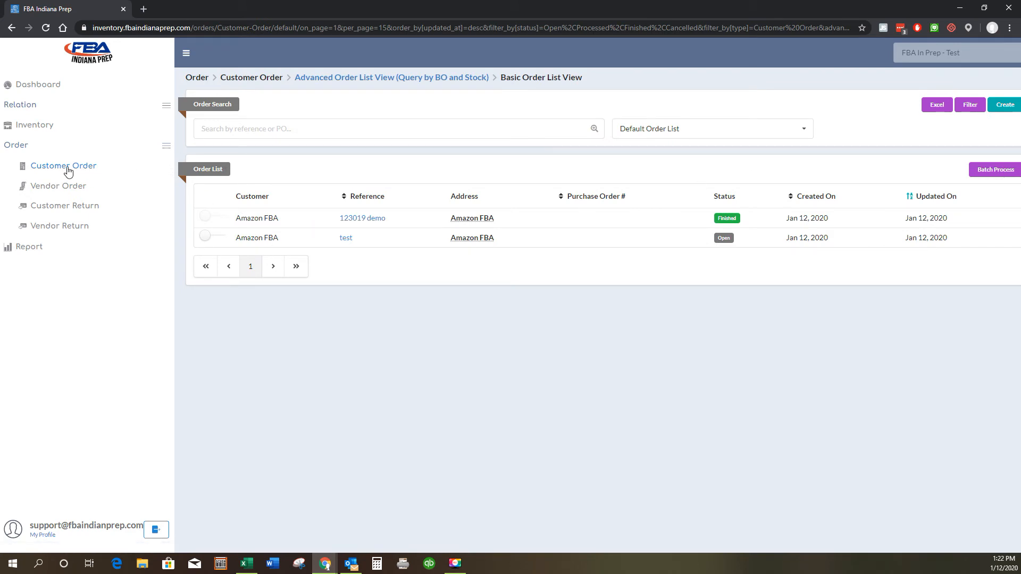
left_click(73, 187)
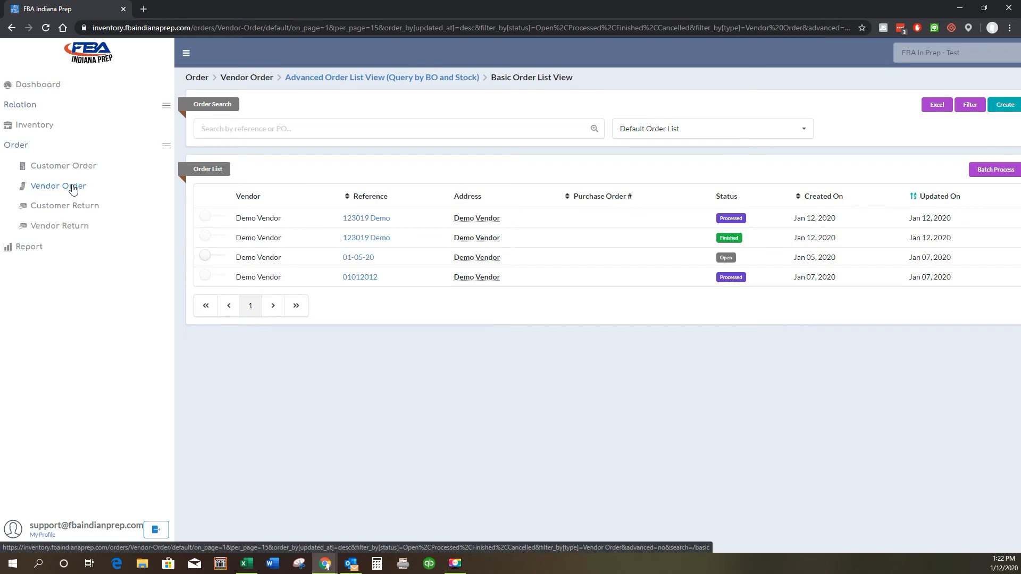
left_click(76, 167)
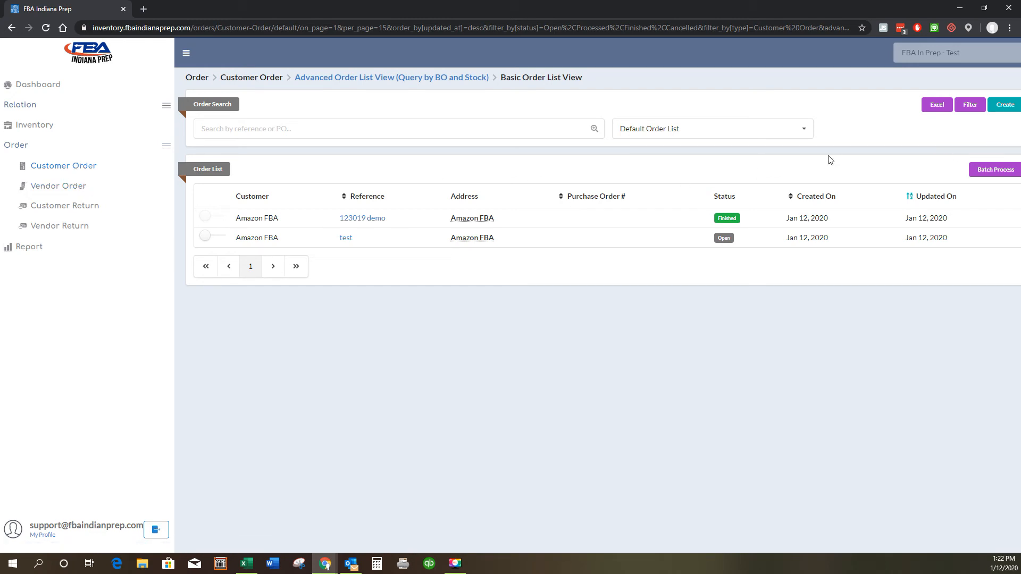
left_click(1003, 105)
left_click(237, 144)
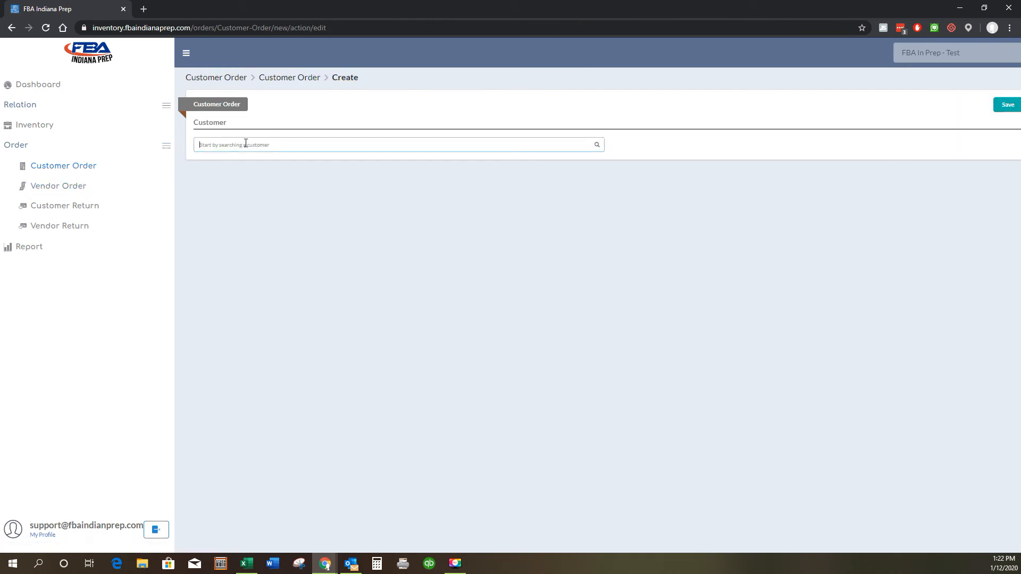
type("amaazon")
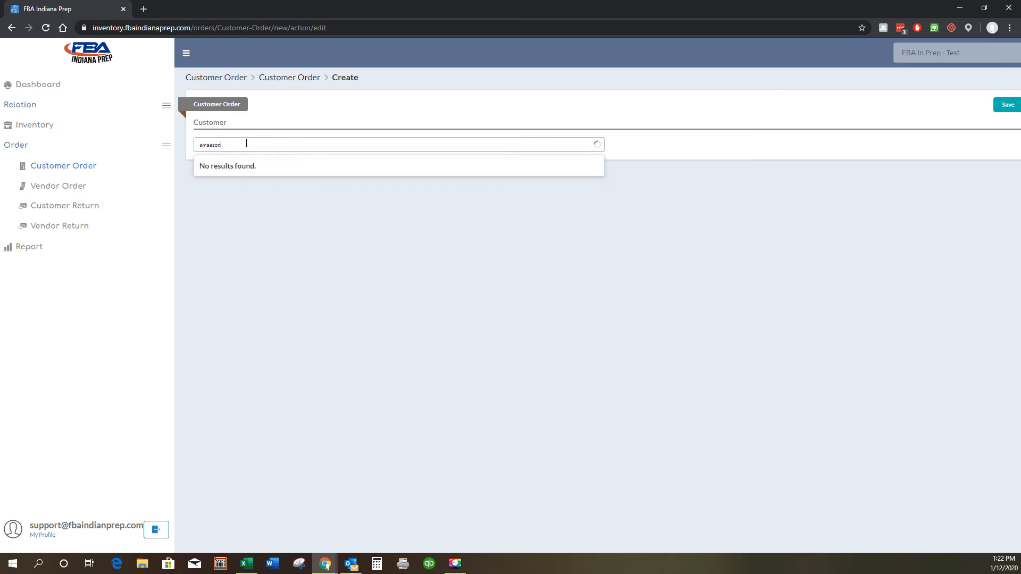
key("BackSpace")
key("BackSpace")
key("BackSpace")
key("BackSpace")
type("z")
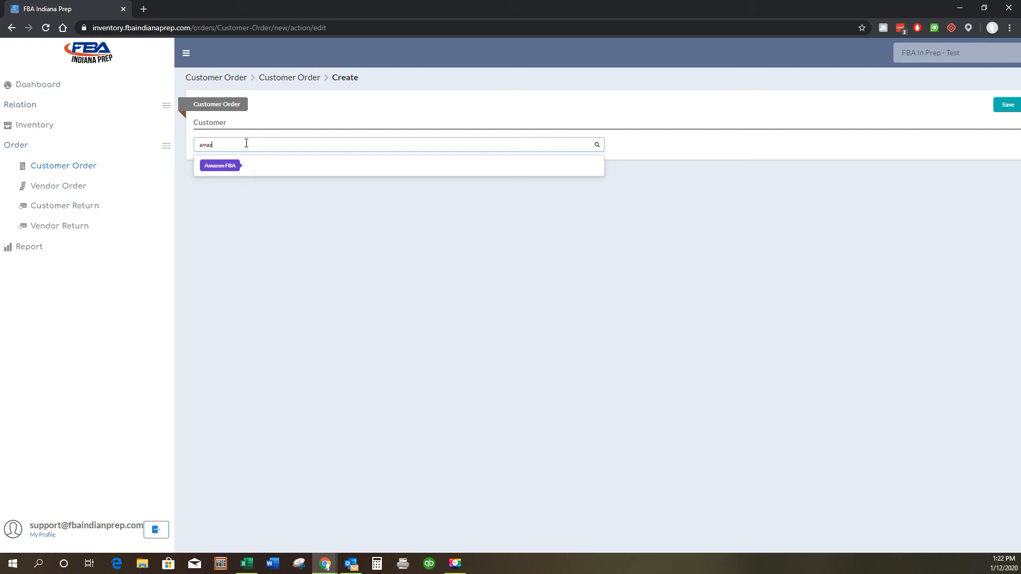
left_click(205, 165)
- Set the customer order's reference to 1230-19 and its courier to Own Carrier
left_click(301, 236)
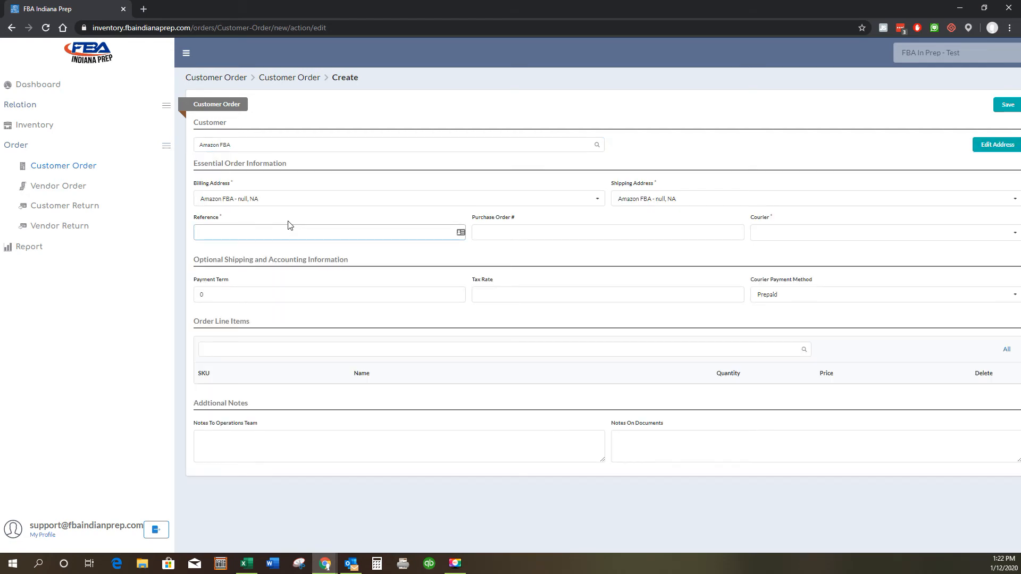
type("1230-19")
key("Tab")
key("Tab")
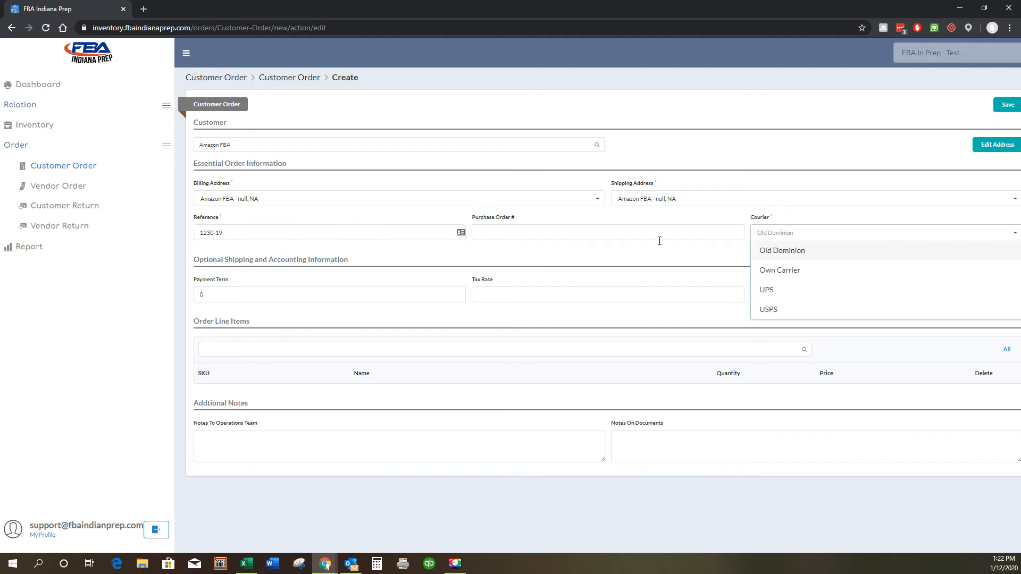
left_click(774, 272)
- Find the Scentco pencils item SG-789-4532 and add it as a customer order line with a quantity of 60
left_click(219, 350)
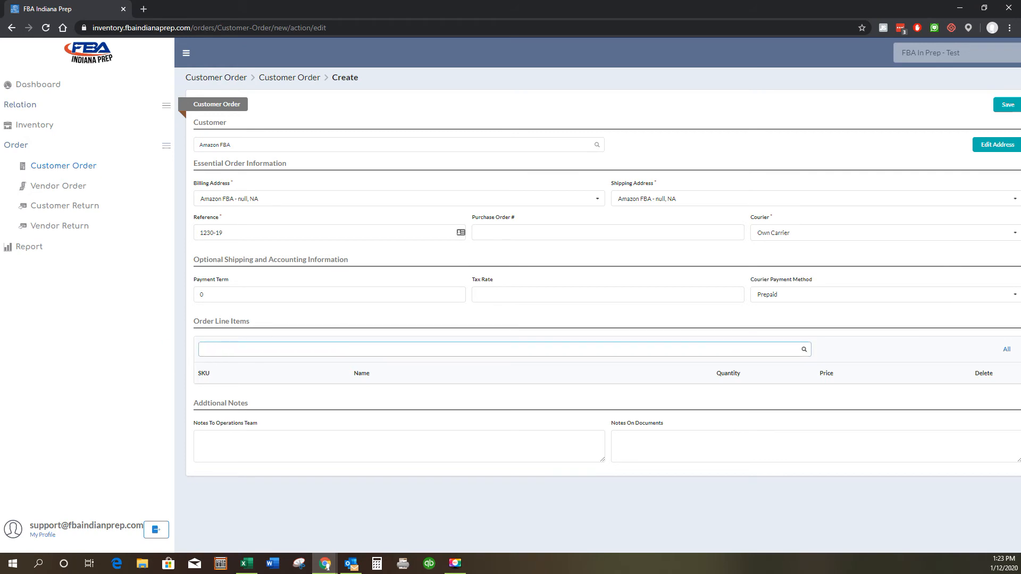
key("alt+Tab")
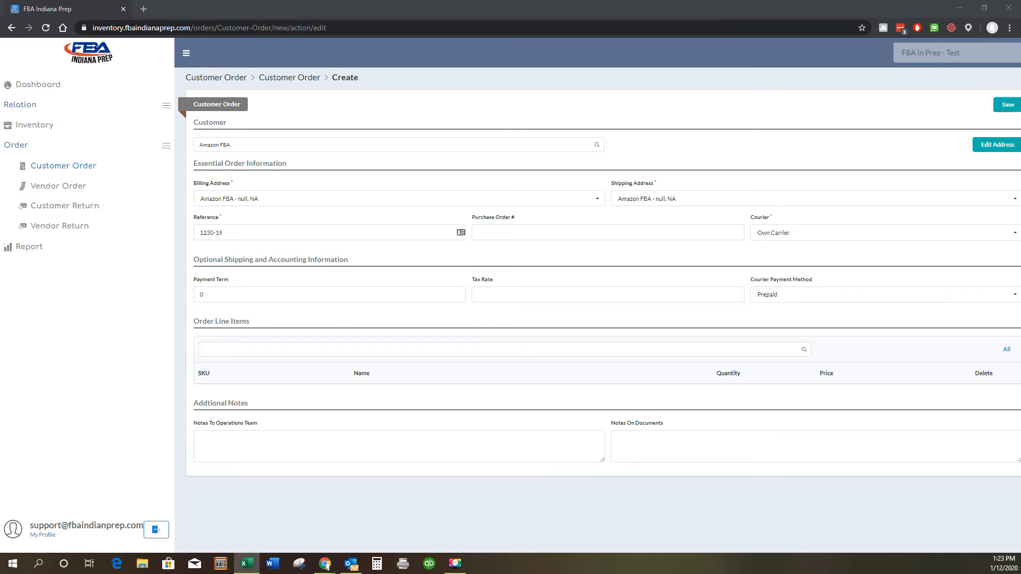
left_click(208, 343)
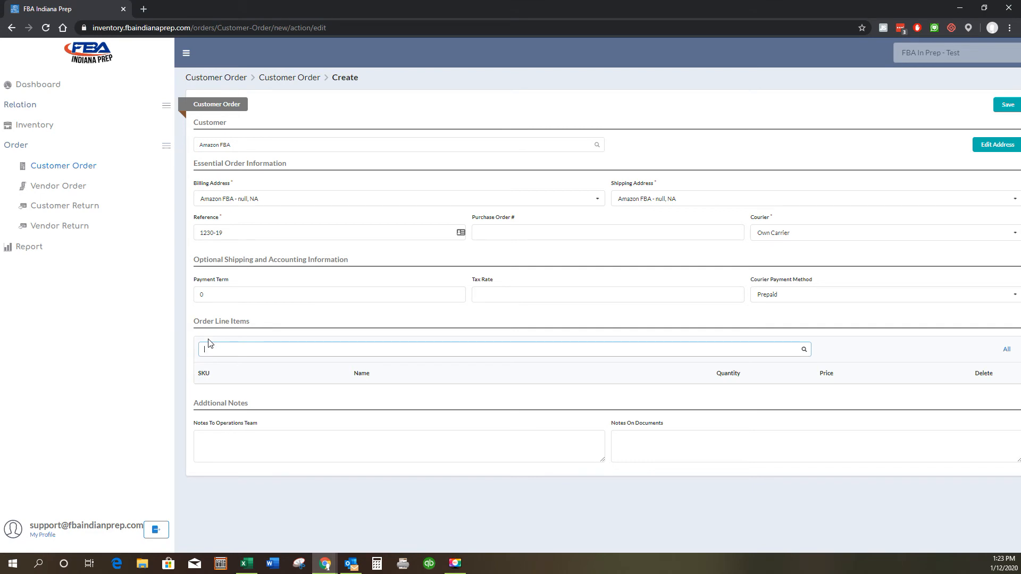
type("scentco")
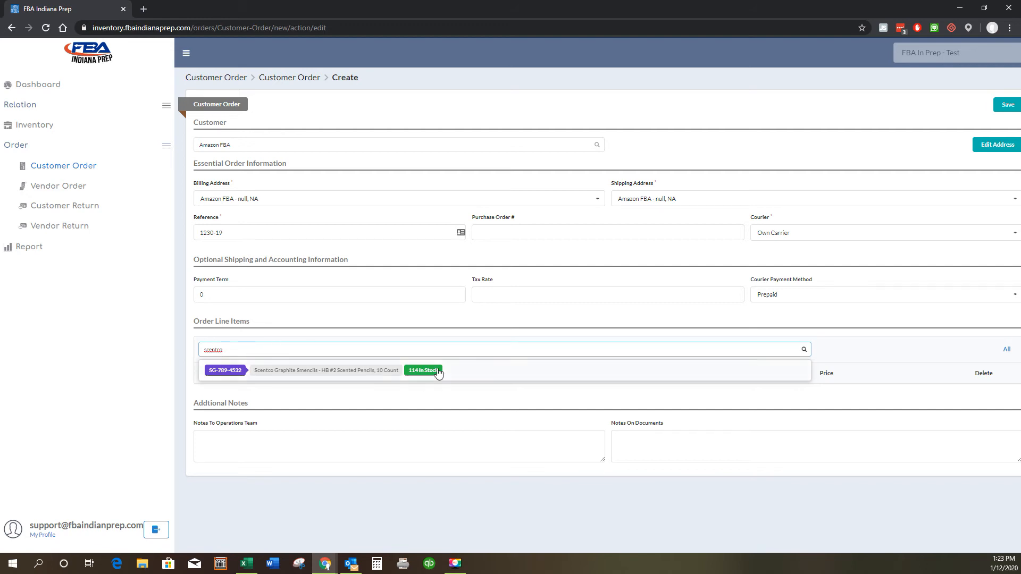
left_click(226, 372)
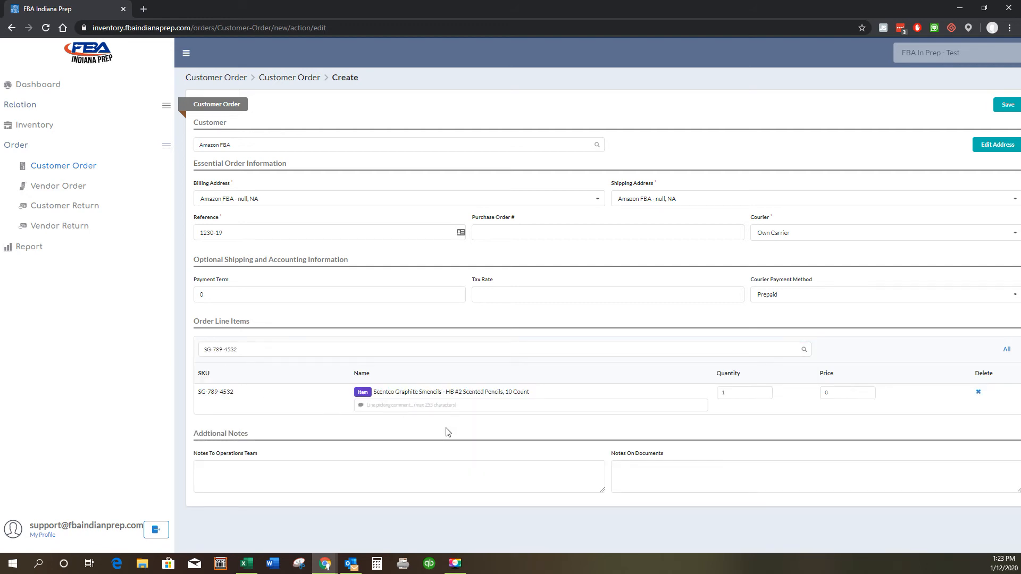
left_click(736, 393)
type("60")
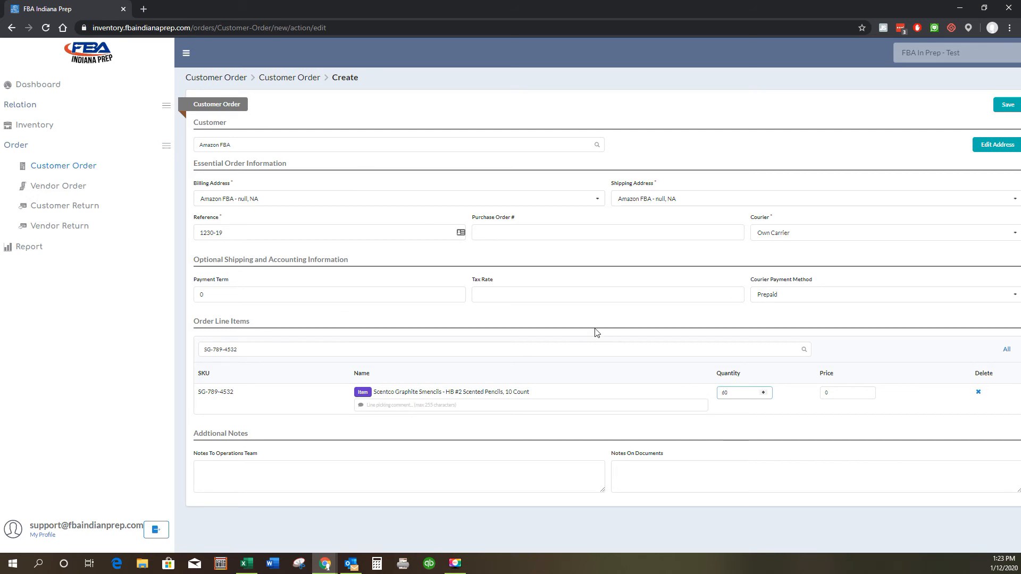
- Save the customer order and submit its inbound plan to FBA
left_click(1006, 109)
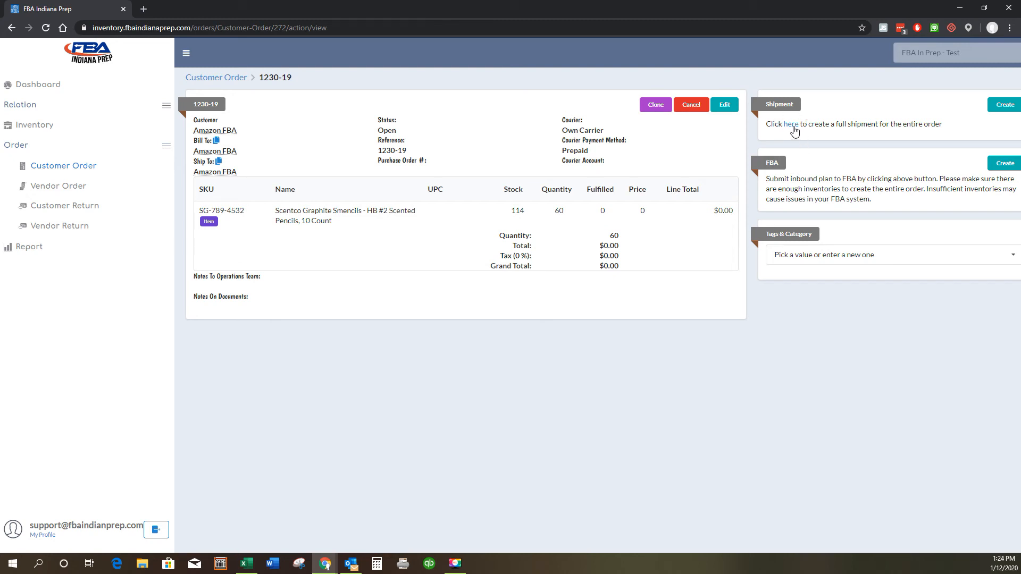
left_click(1001, 167)
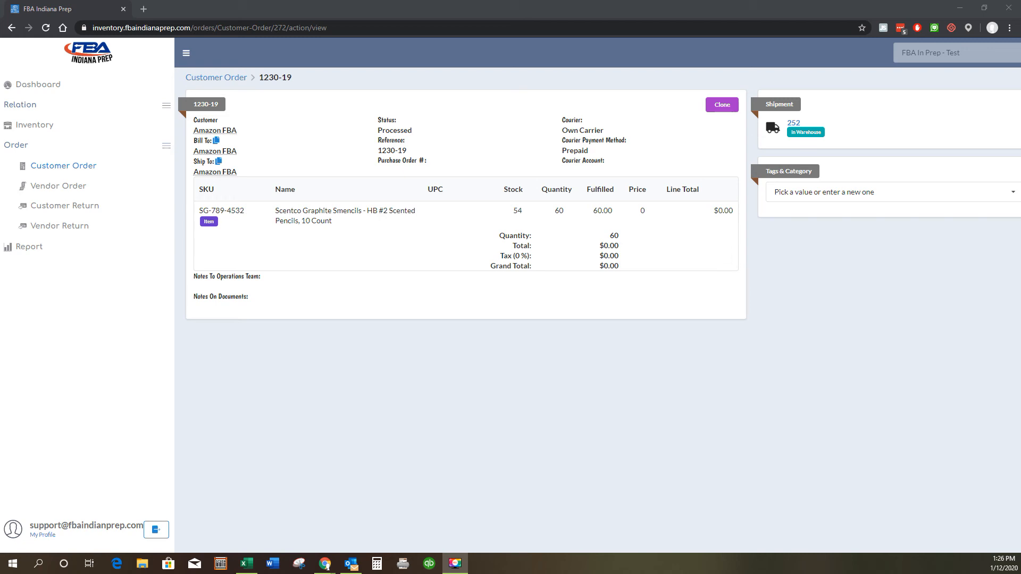
- Switch to the Amazon Seller Central Shipping Queue and compare its newest shipment with the shipment number on the customer order
left_click(325, 564)
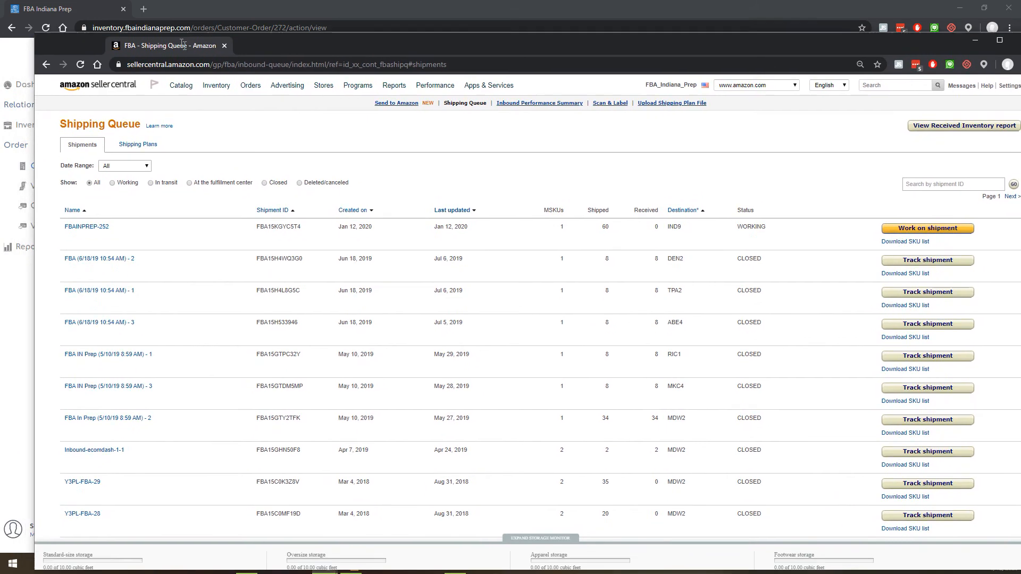
left_click_drag(182, 45, 191, 9)
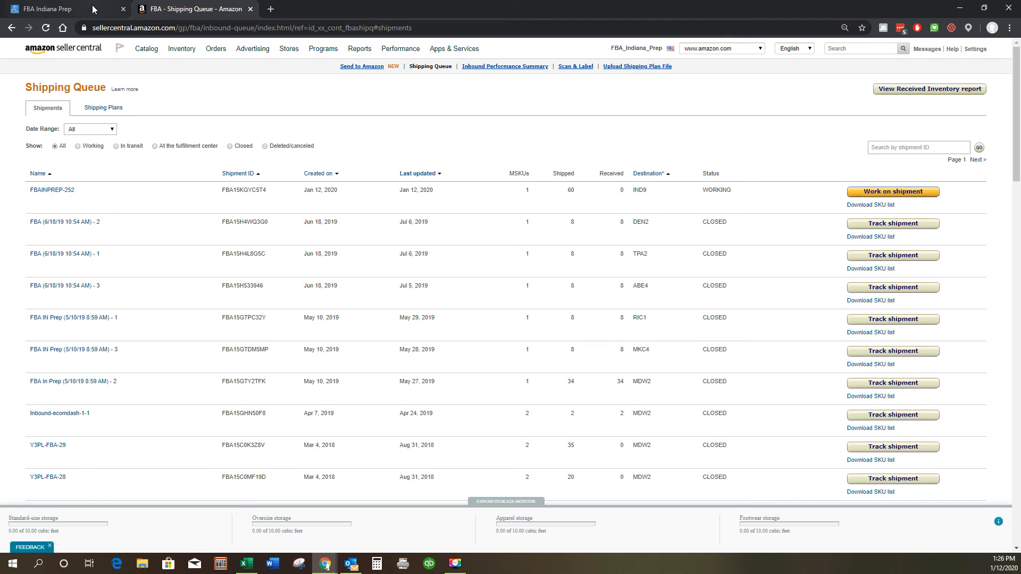
left_click(75, 9)
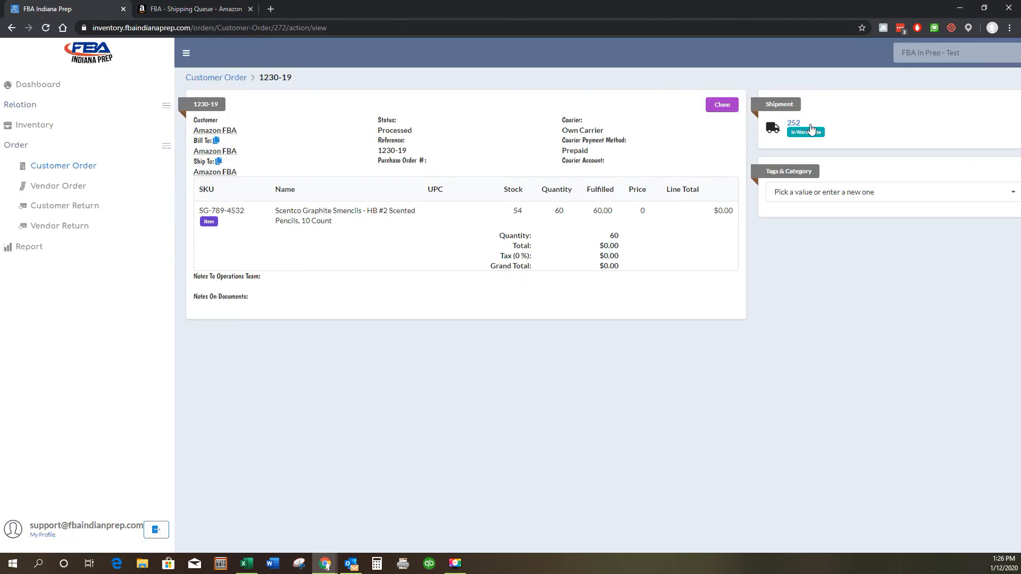
left_click(195, 9)
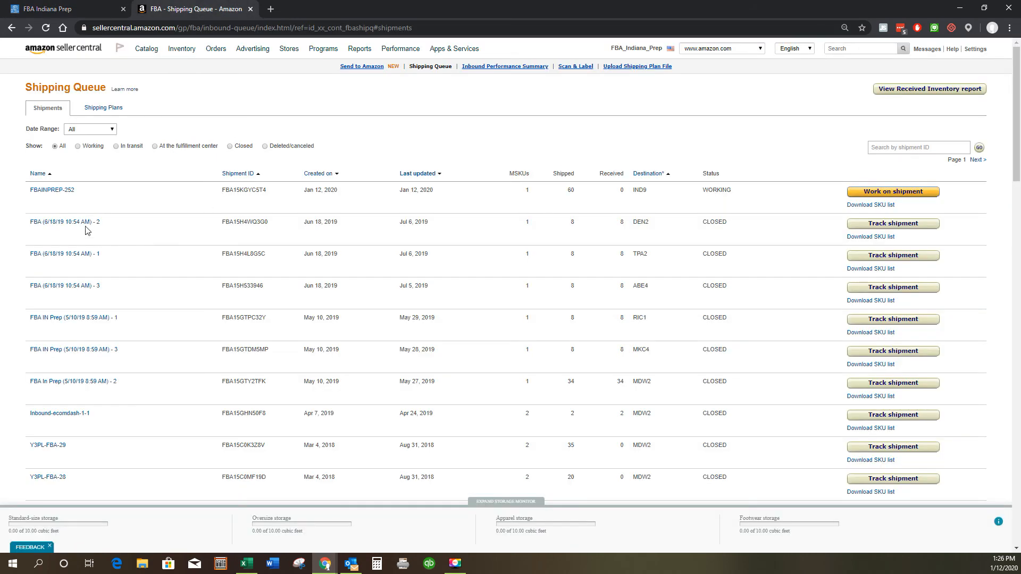
- Open shipment FBAINPREP-252 for work and review its contents, shipping service and packing sections
left_click(910, 197)
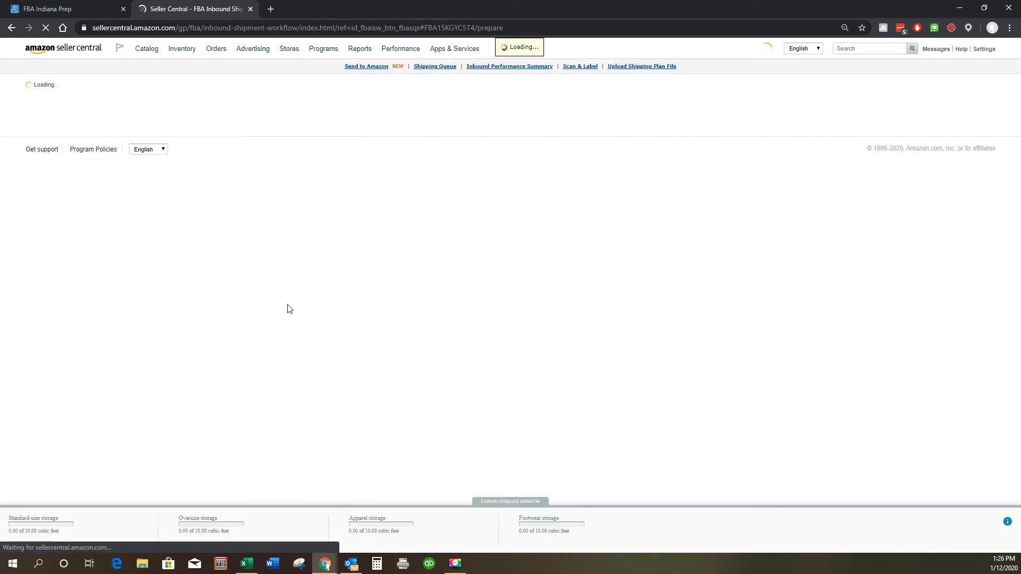
left_click(110, 266)
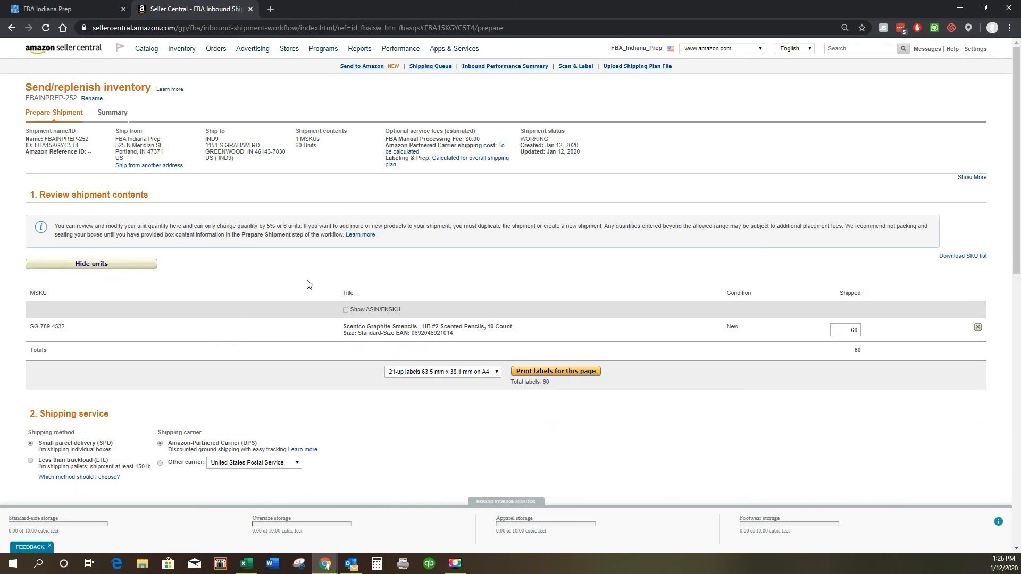
scroll(340, 292, "down", 1)
scroll(340, 292, "down", 1)
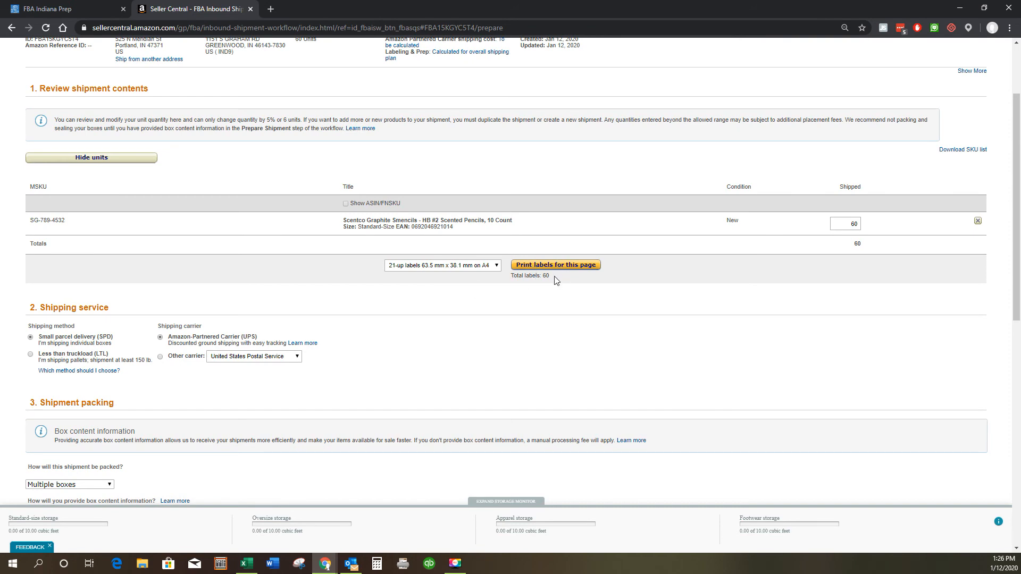
scroll(526, 349, "down", 3)
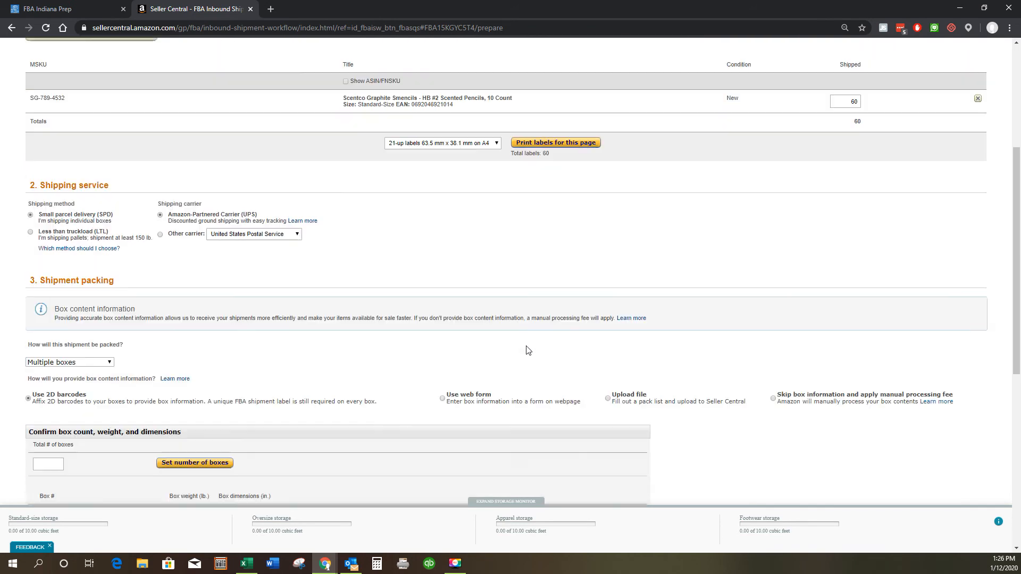
scroll(418, 265, "up", 3)
- Switch back to the FBA Indiana Prep inventory system and open the customer order with reference "test" from the order list
left_click(74, 8)
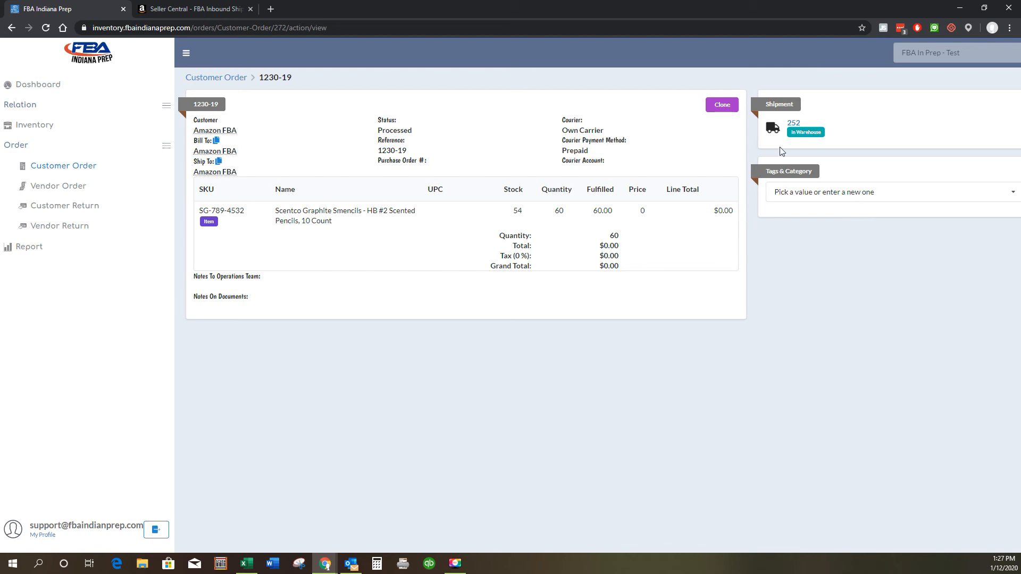
left_click(85, 169)
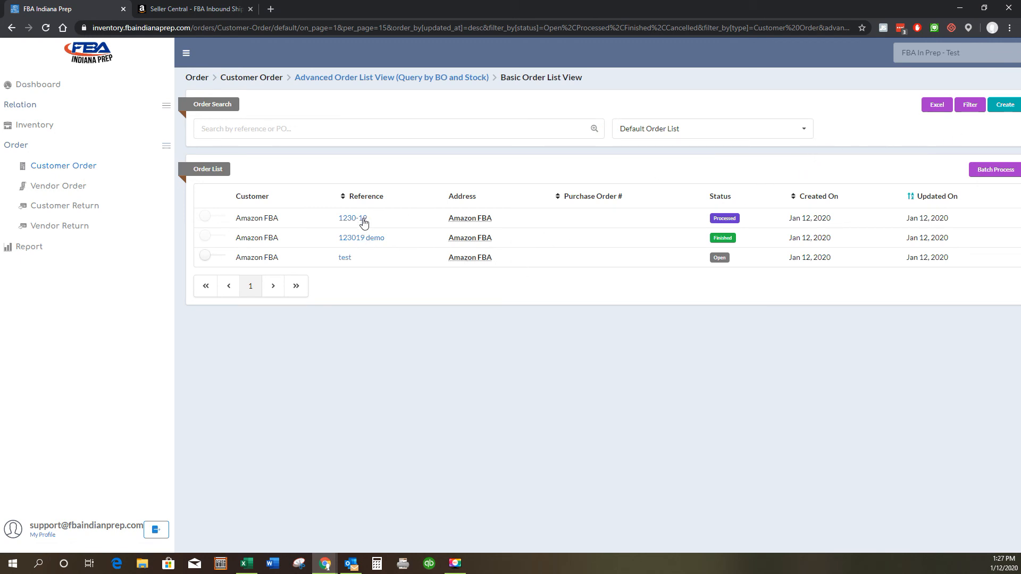
left_click(345, 259)
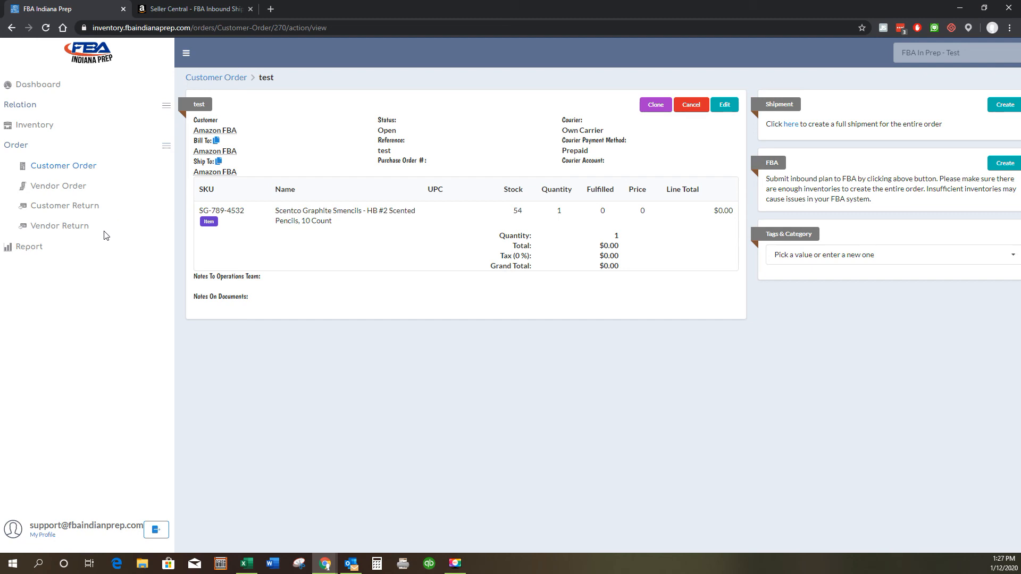
- Start a new customer return and select Amazon FBA as its customer
left_click(79, 211)
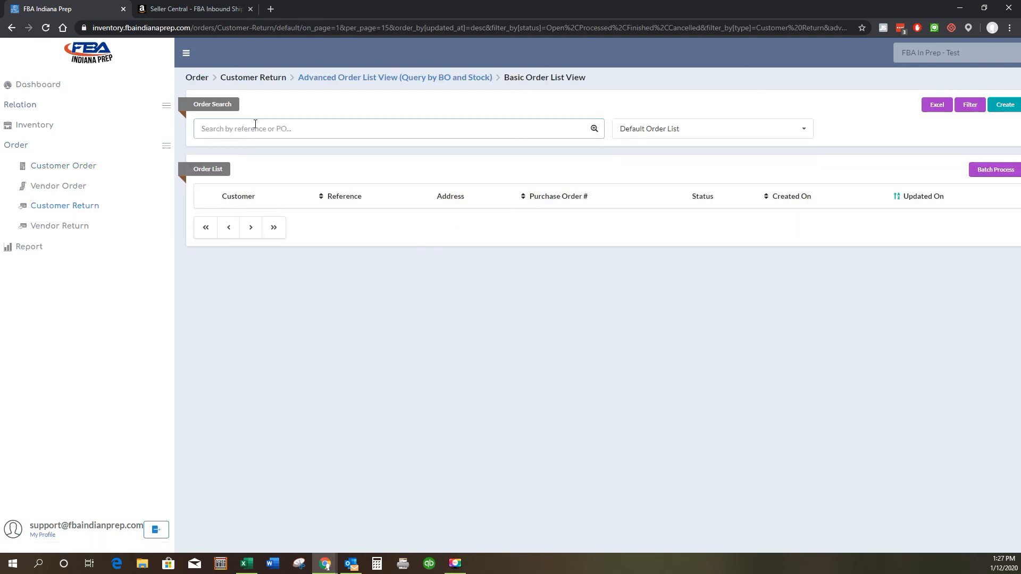
left_click(1004, 104)
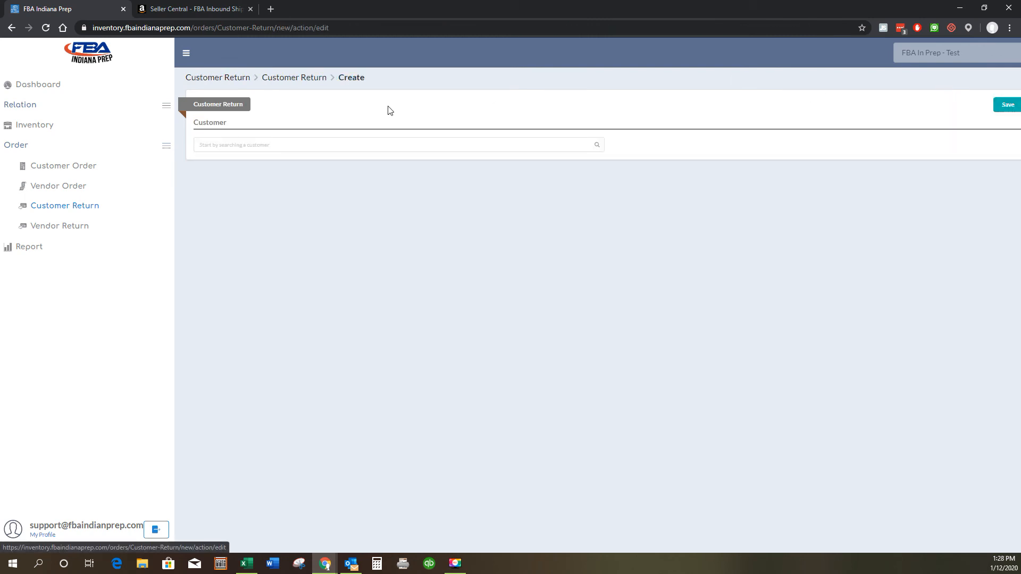
left_click(253, 141)
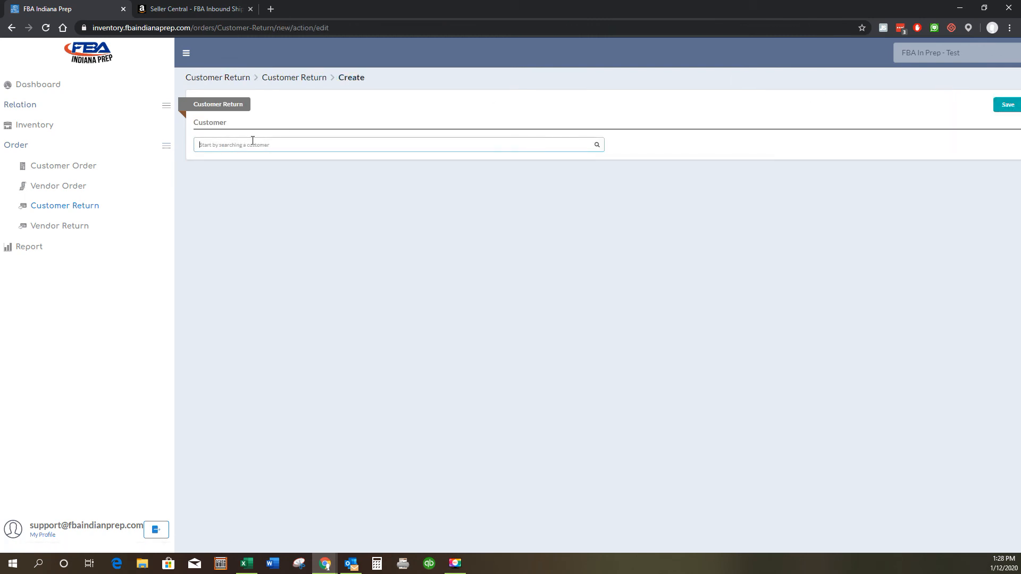
type("amazon")
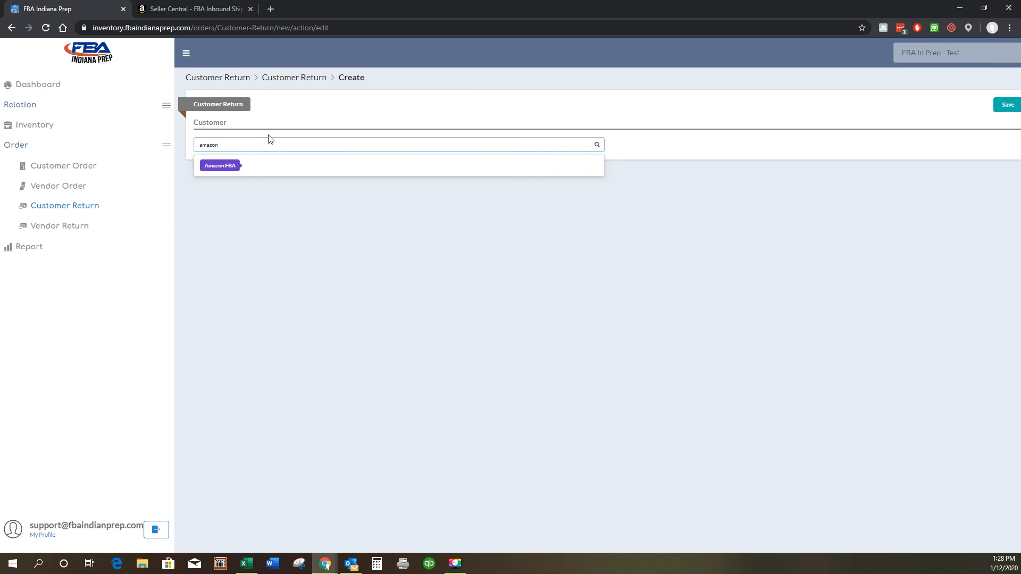
left_click(228, 171)
- Set the customer return's reference to "Retuns 1-01-20" and its courier to Own Carrier
left_click(205, 230)
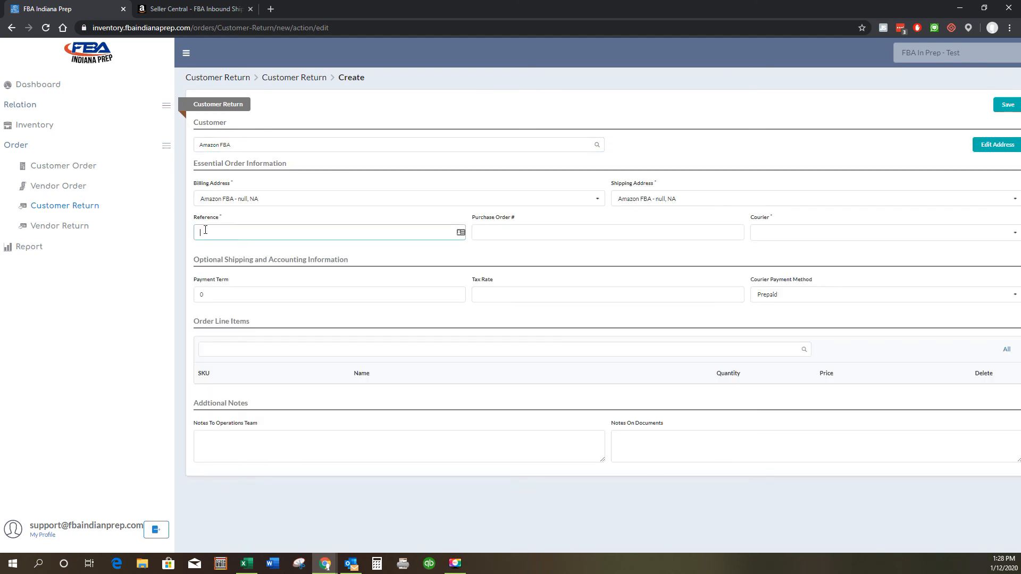
type("Returns 1-01-20")
key("Tab")
key("Tab")
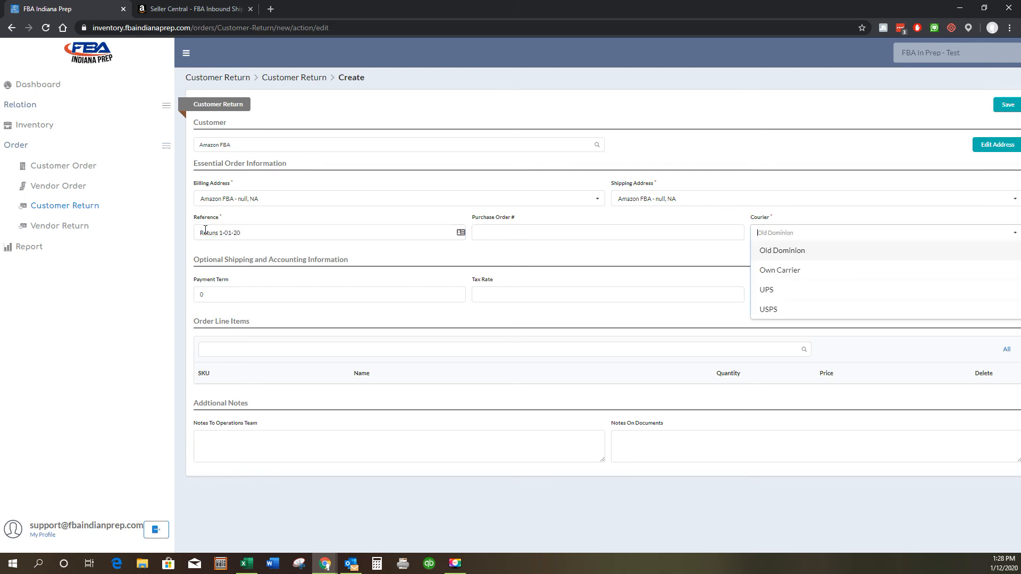
left_click(781, 270)
- Add item SG-789-4532 (Scentco Graphite Smencils) to the customer return's order lines with a quantity of 5
left_click(216, 352)
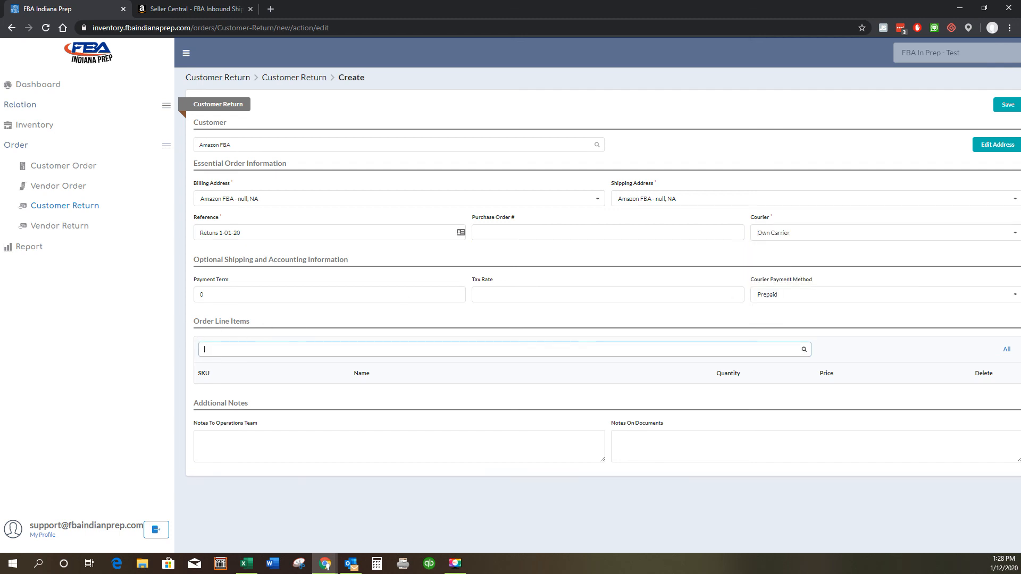
key("alt+Tab")
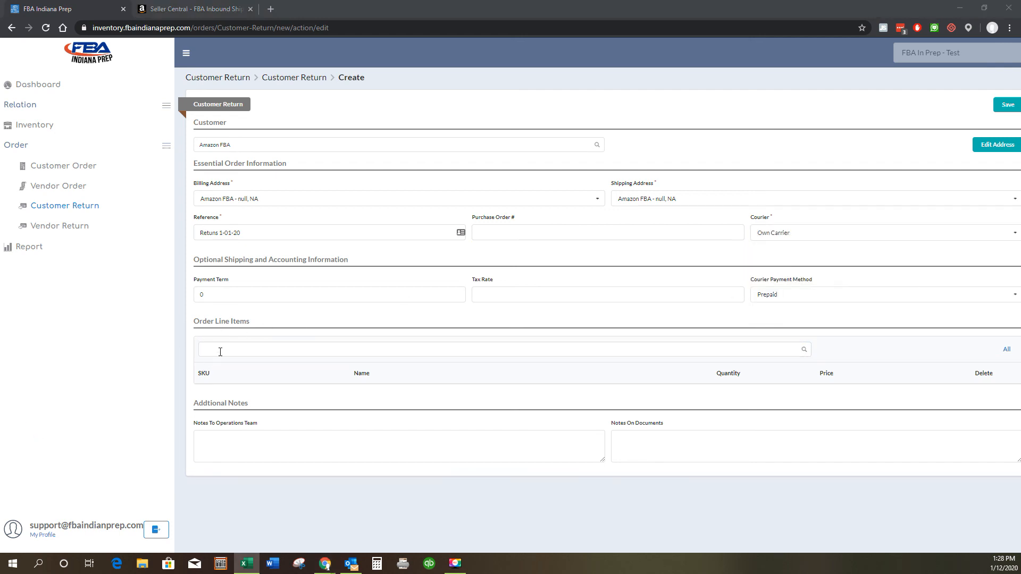
left_click(220, 349)
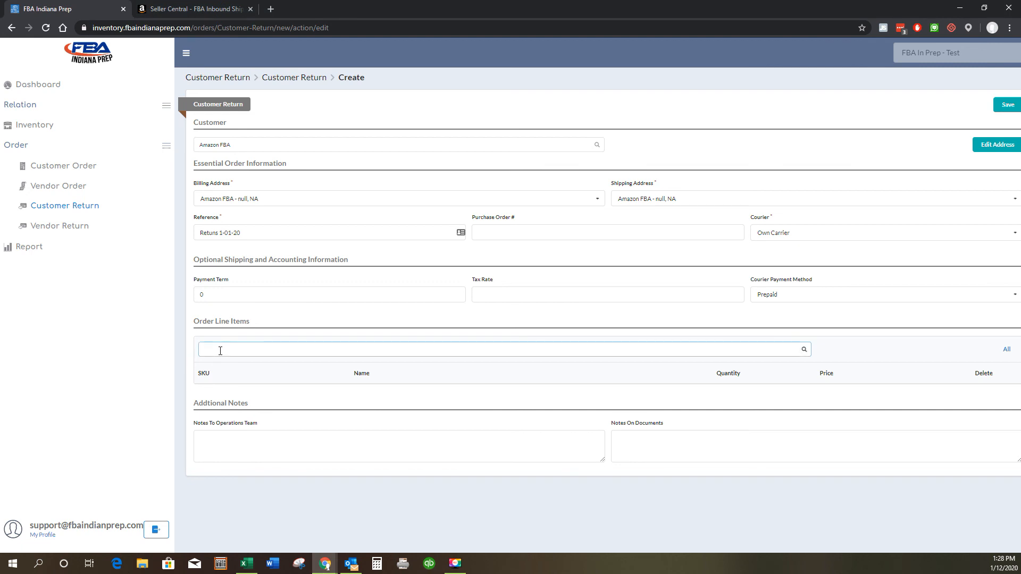
type("sg-")
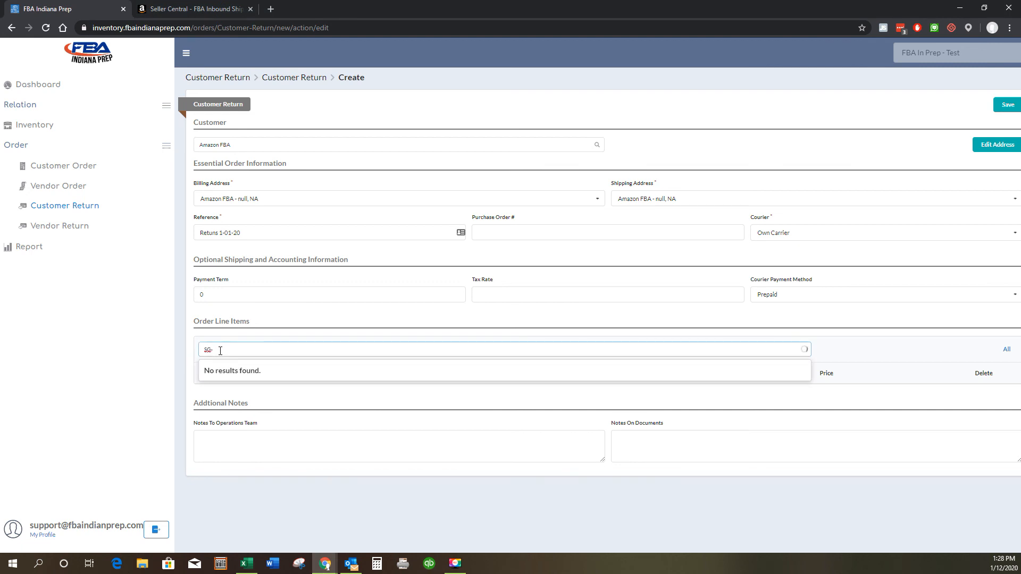
type("789")
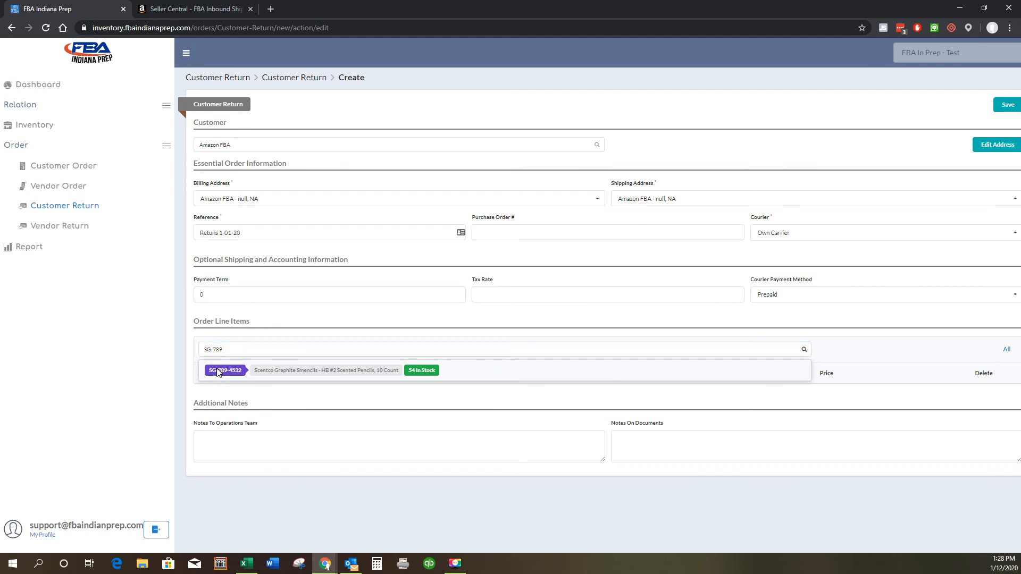
left_click(217, 371)
left_click(724, 393)
type("5")
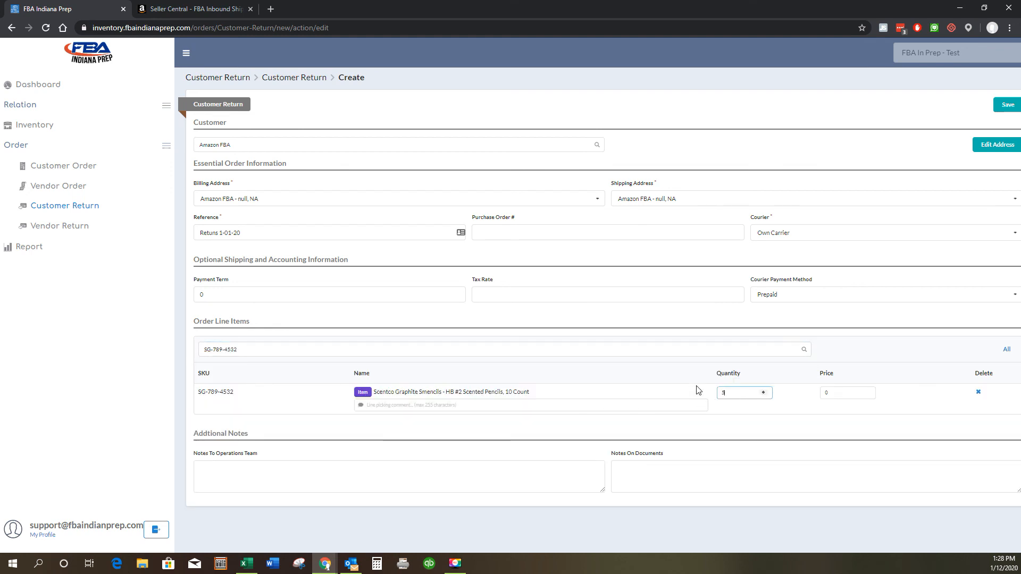
- Enter the line picking comment "Possible please inspect" for the SG-789-4532 line item
left_click(379, 406)
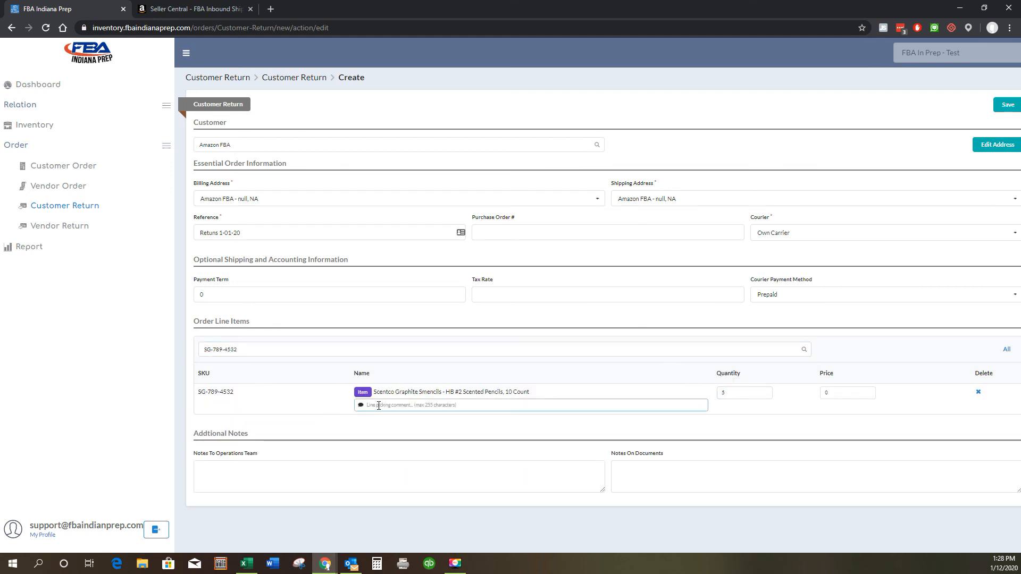
type("Rossible p")
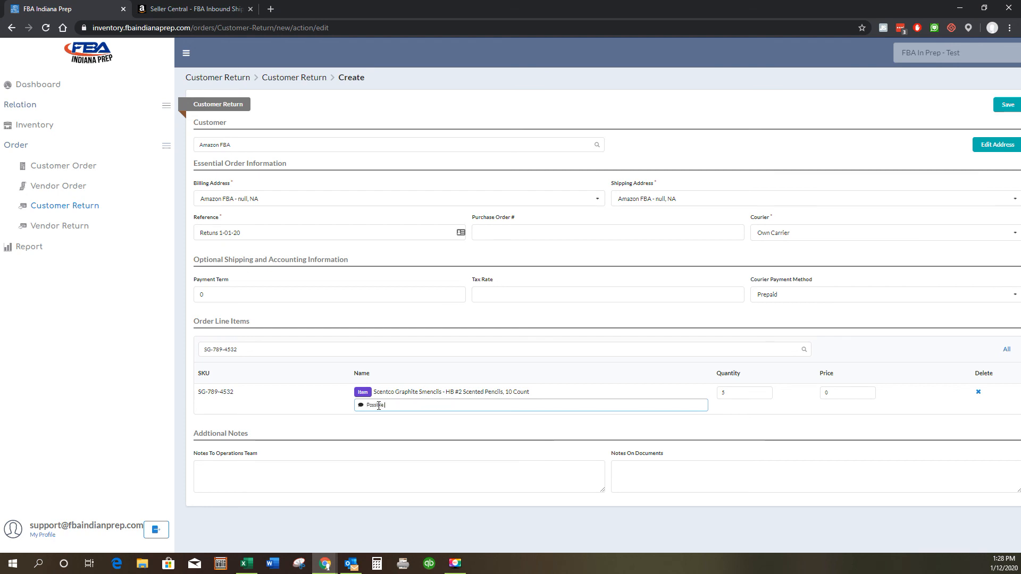
type("lease inspect")
left_click(424, 430)
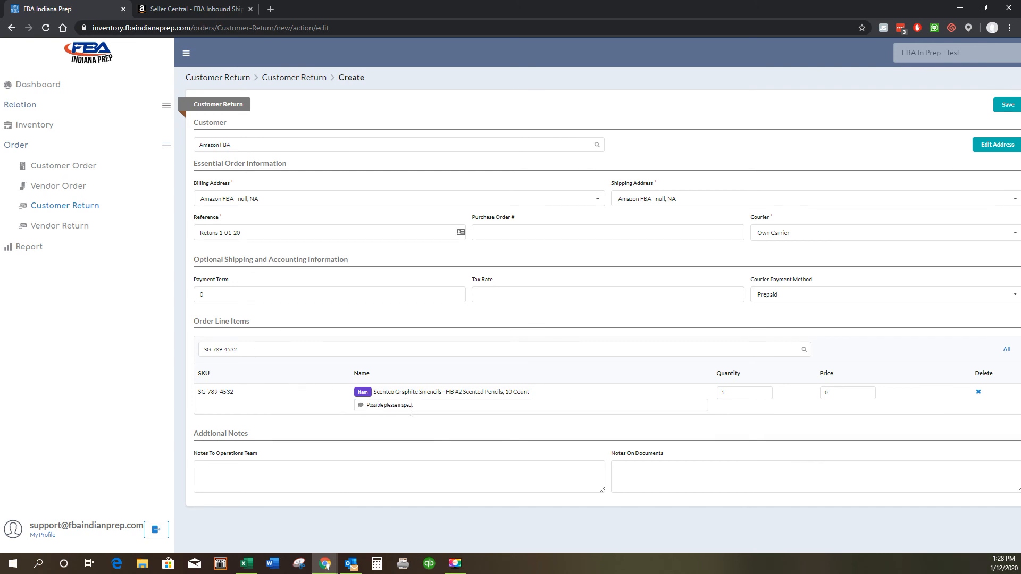
- Save the customer return without additional notes and create a full shipment for the entire return
left_click(426, 475)
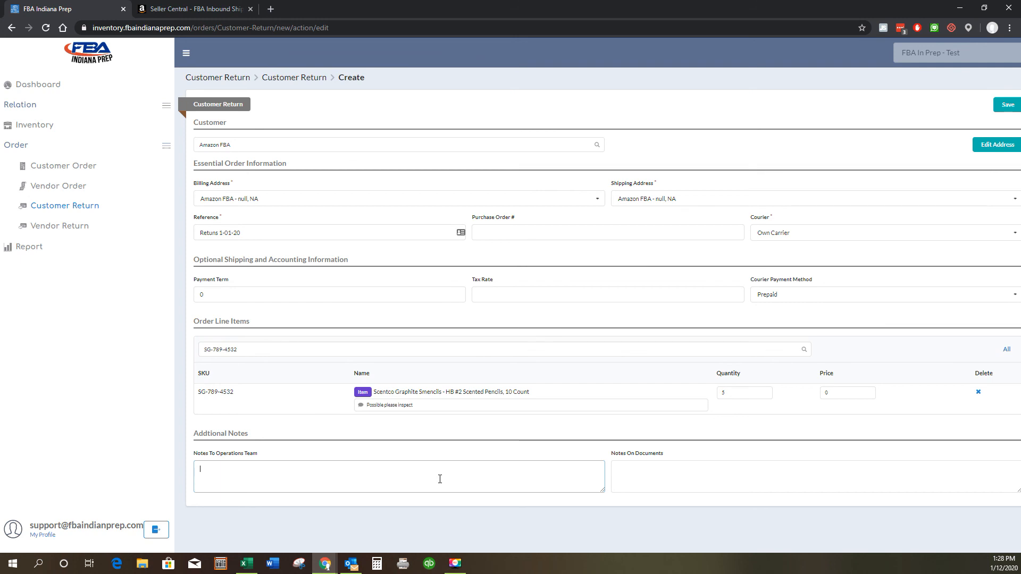
left_click(1006, 105)
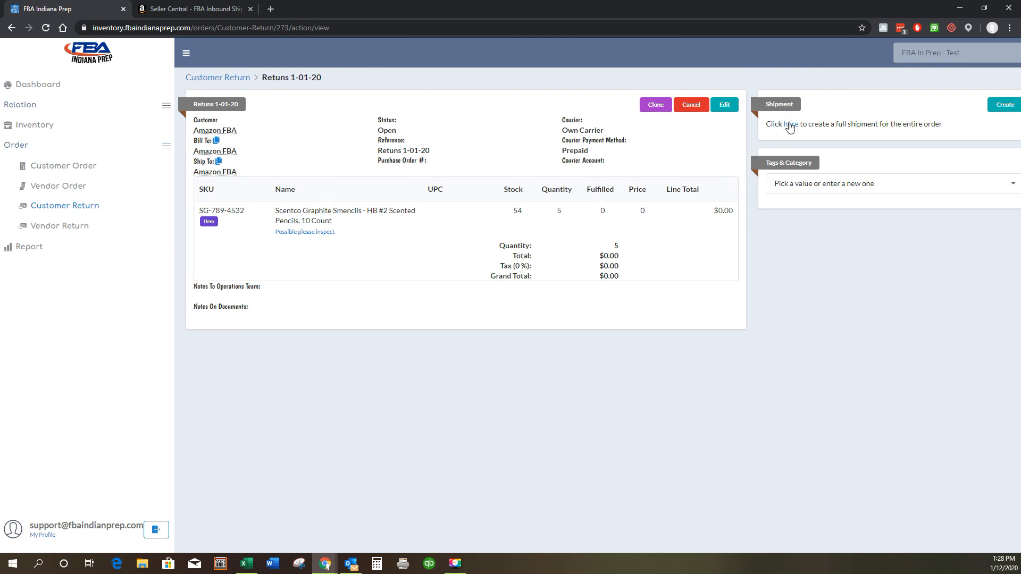
left_click(790, 126)
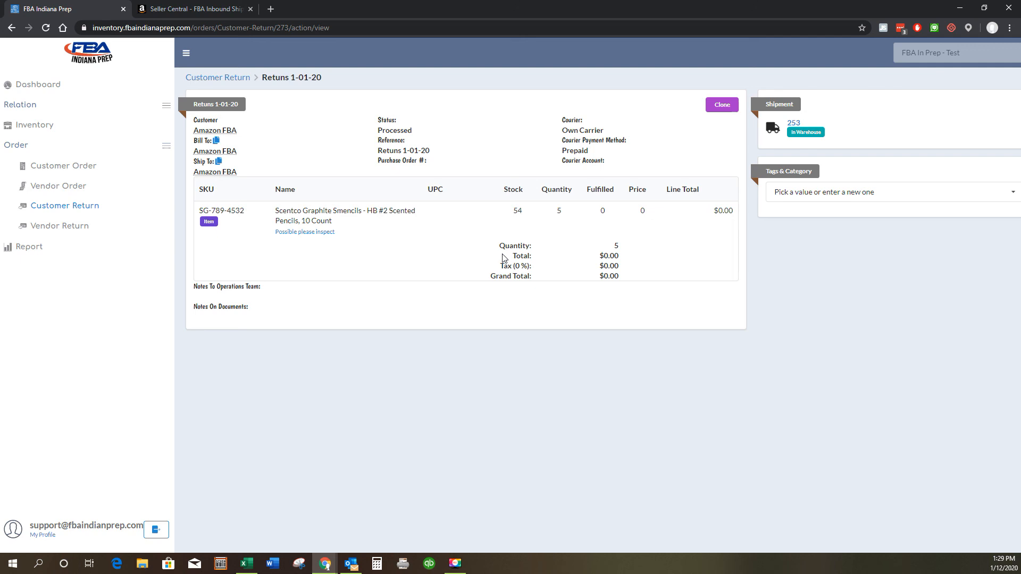
- View the vendor return list and look through all report types available for running on the Report page
left_click(75, 227)
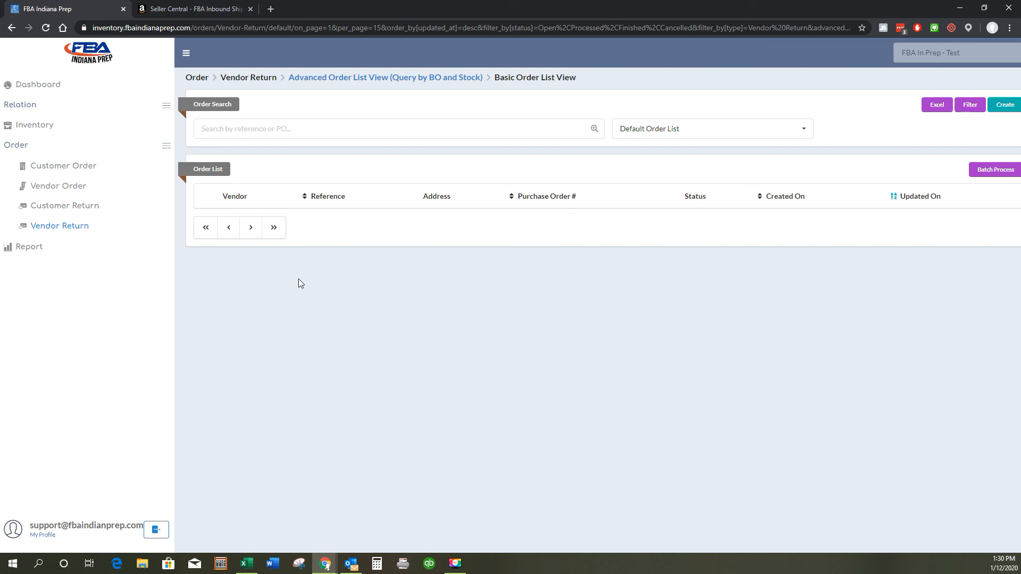
left_click(24, 249)
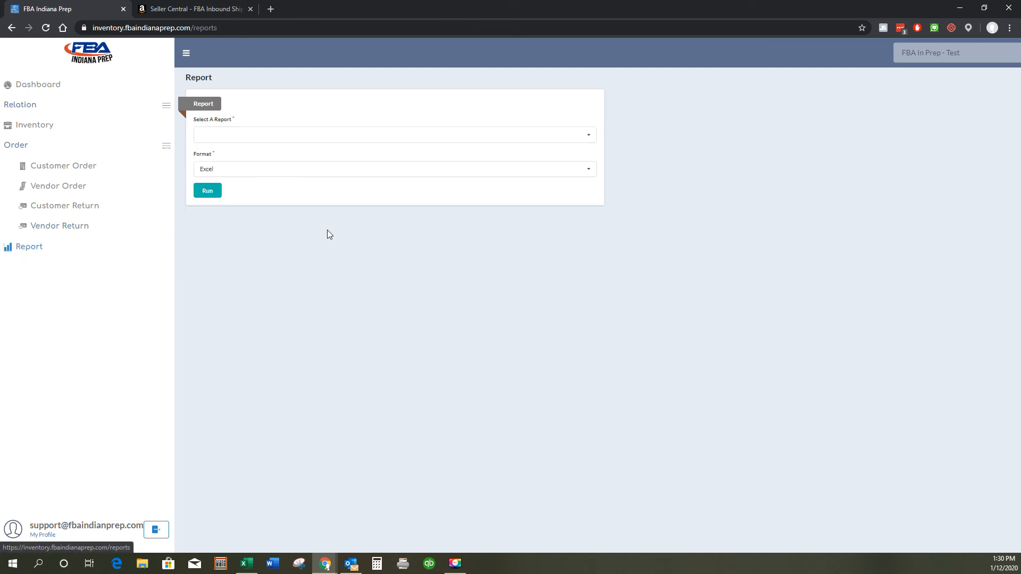
left_click(585, 139)
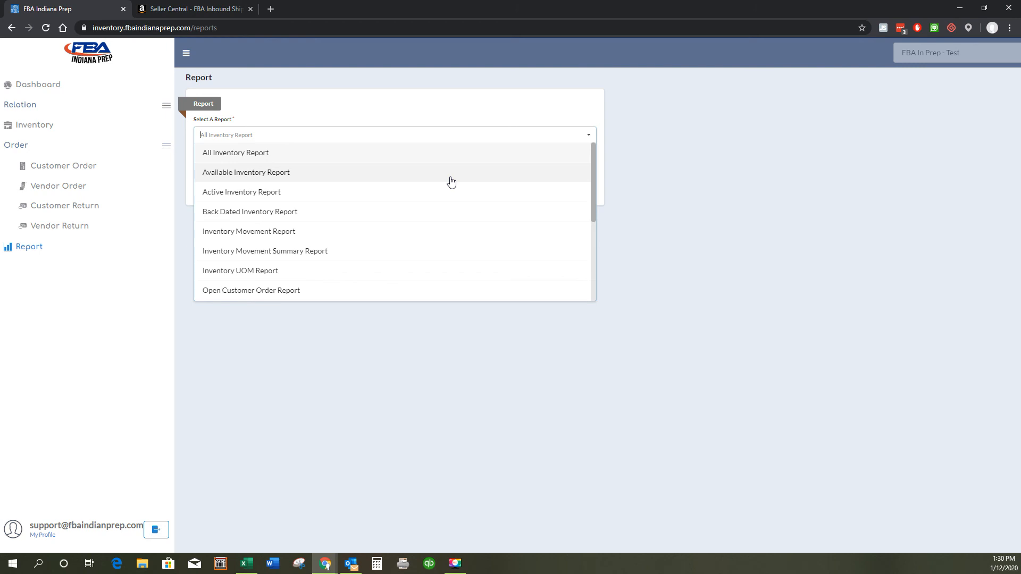
scroll(417, 250, "down", 3)
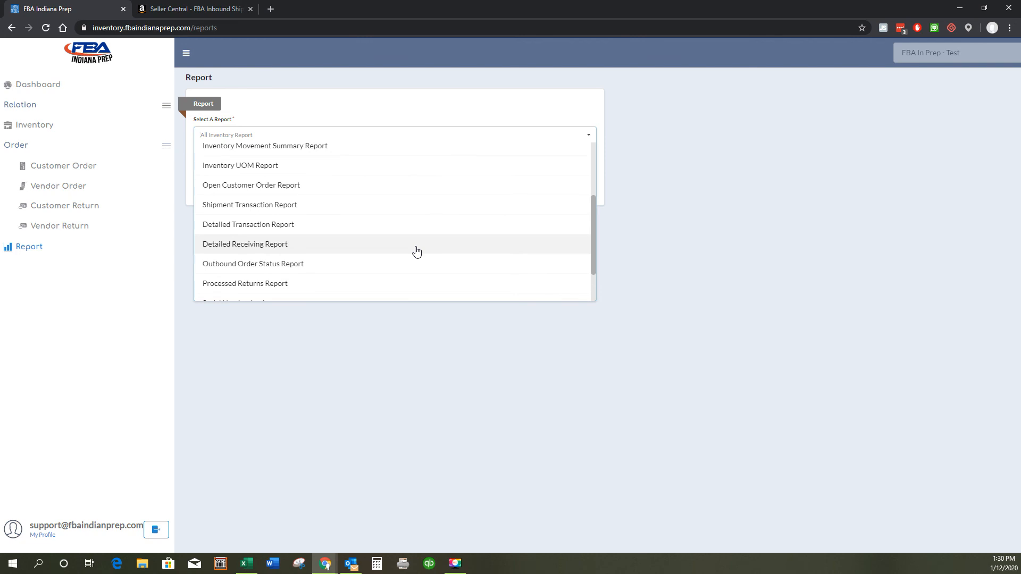
scroll(416, 251, "down", 2)
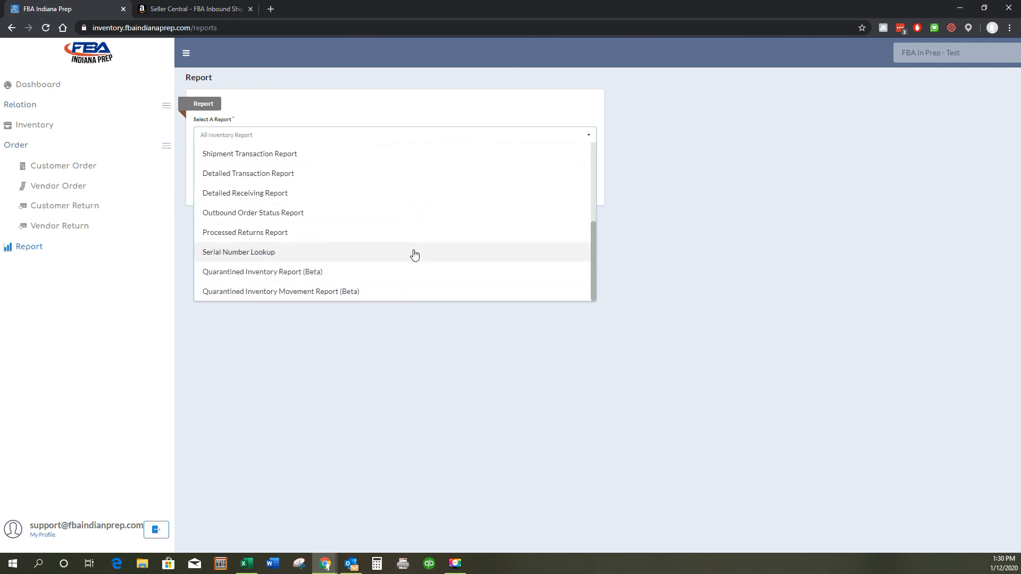
scroll(415, 254, "up", 6)
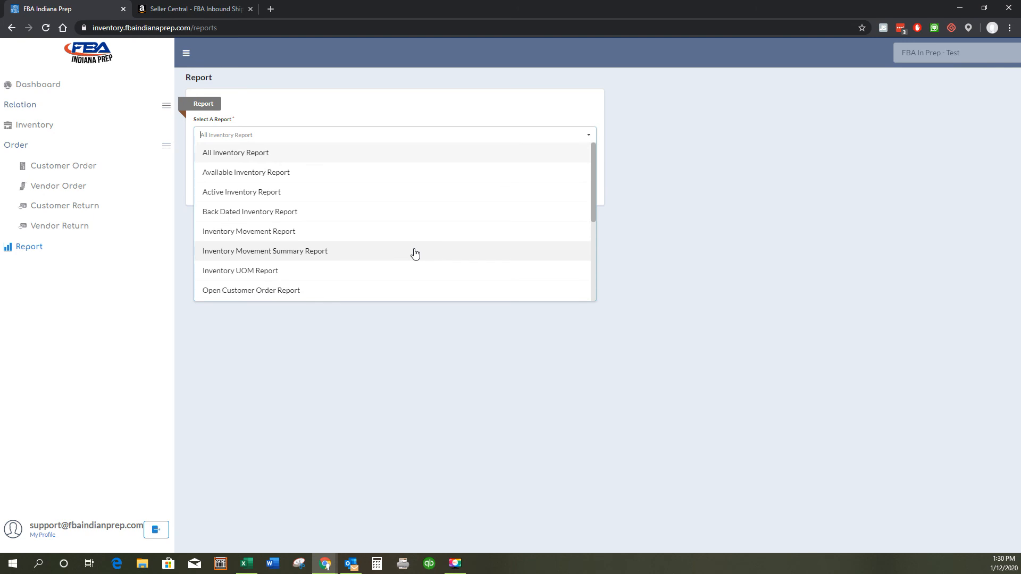
left_click(397, 335)
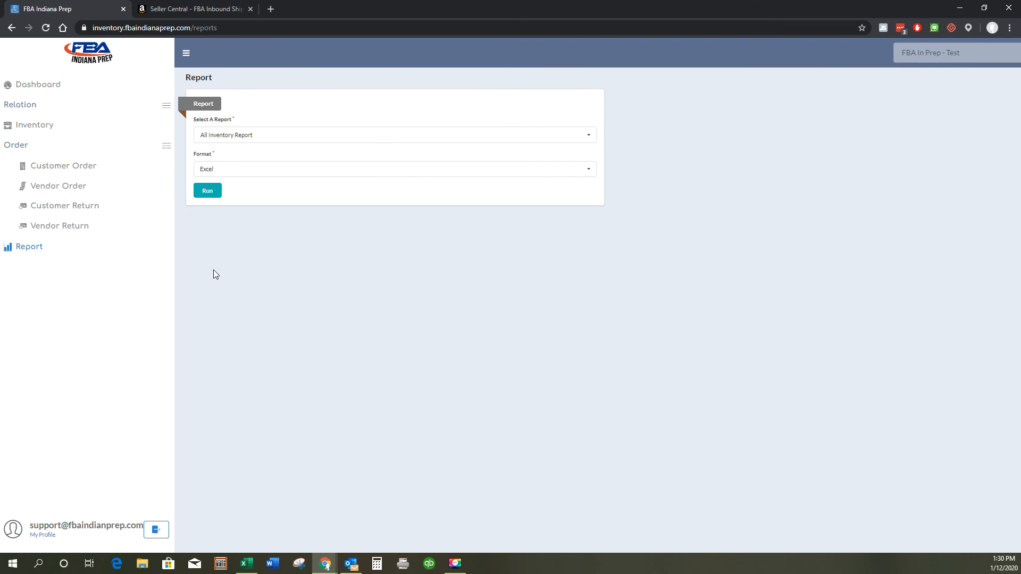
- Open the inventory list
left_click(31, 133)
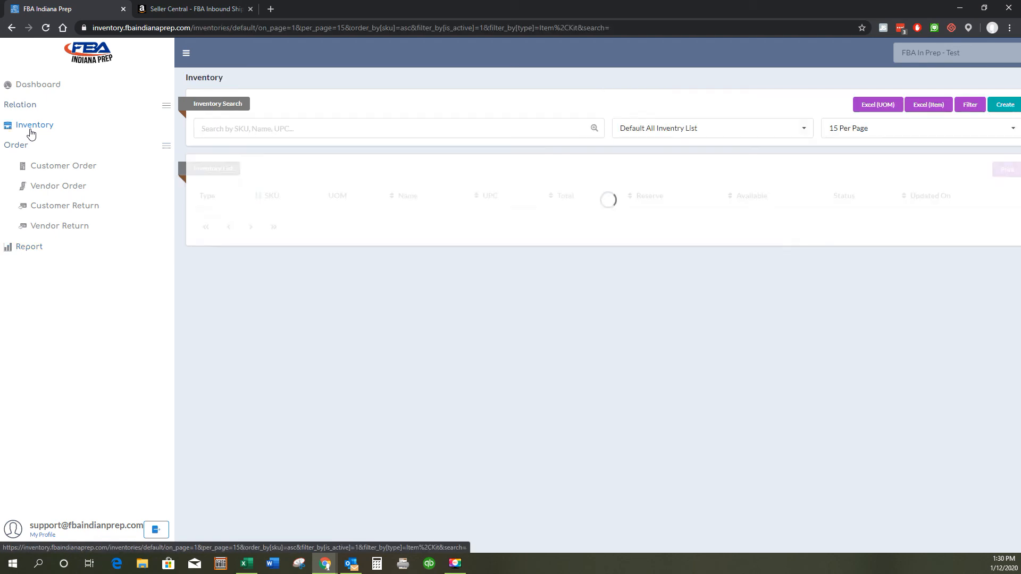